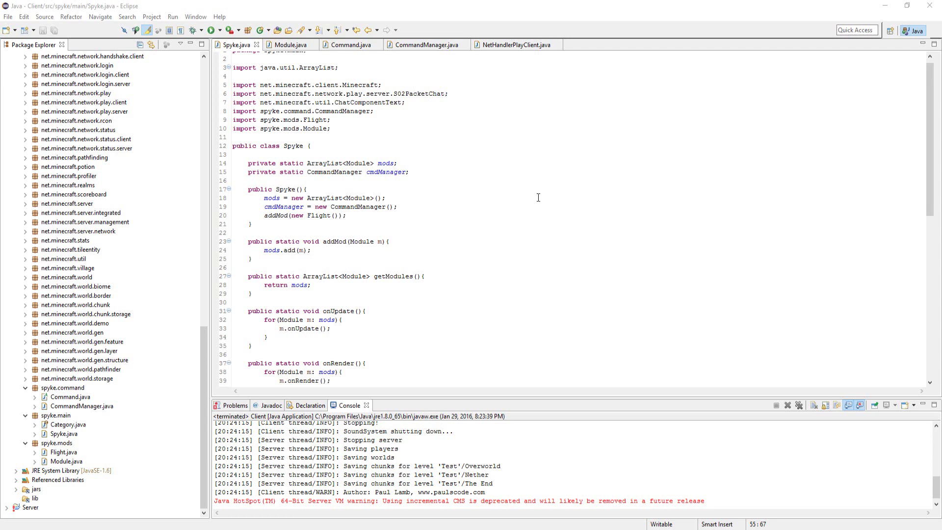
Create a new spyke.commands package from the spyke.command package's context menu.
left_click(356, 198)
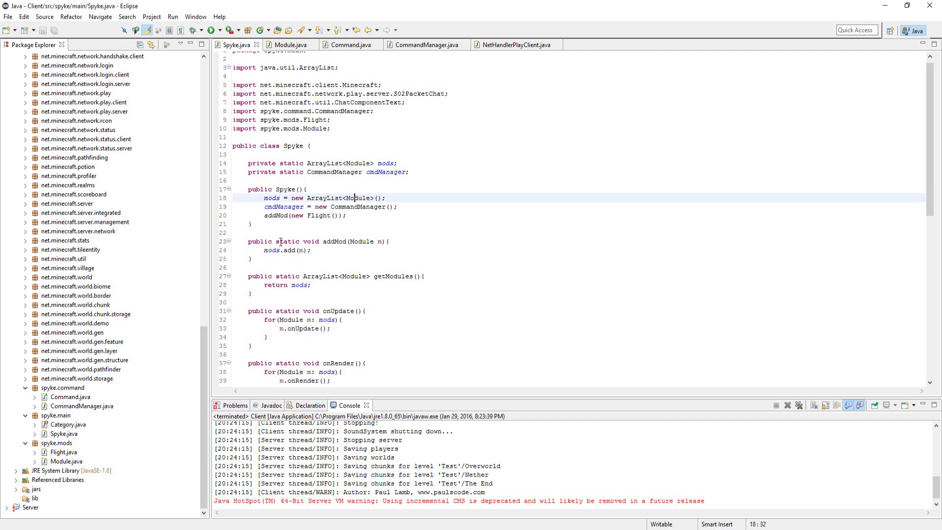
double_click(356, 198)
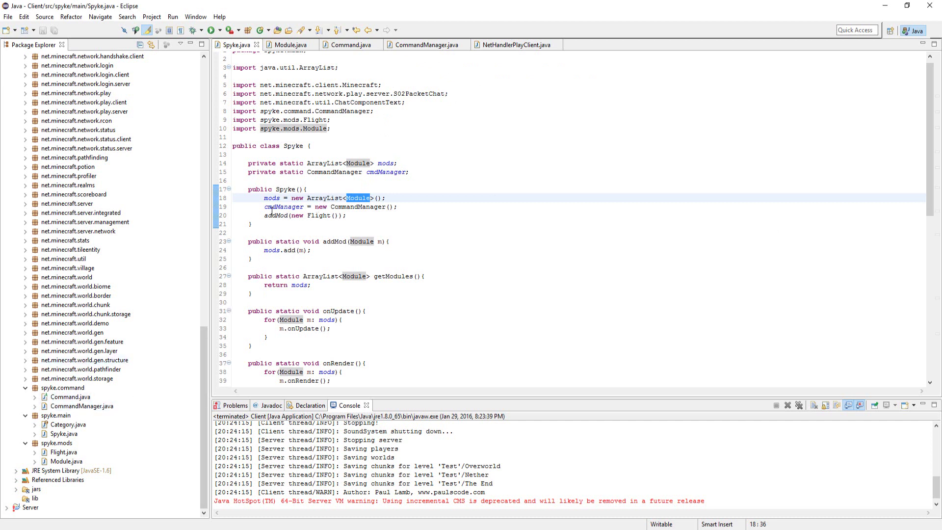
right_click(56, 388)
mouse_move(111, 72)
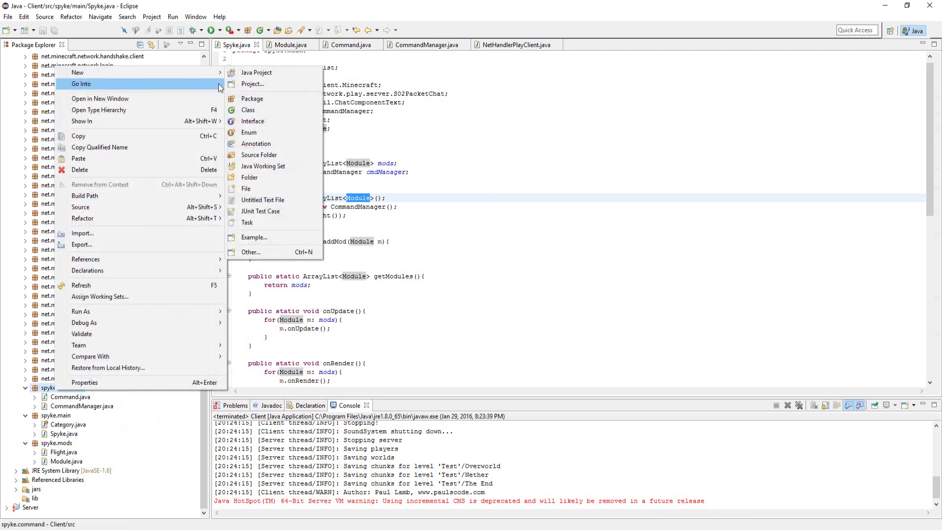
left_click(245, 98)
key("End")
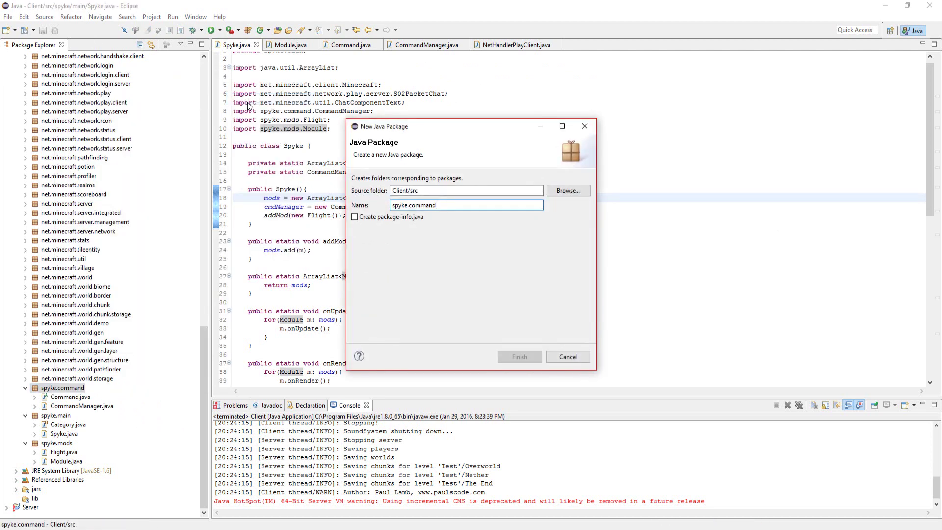
type("s")
key("Return")
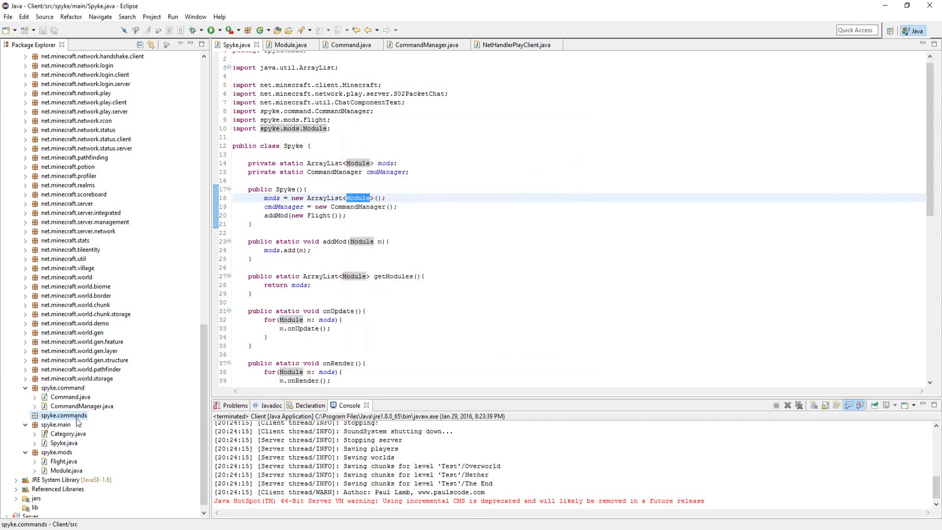
Start a new class inside the spyke.commands package.
right_click(67, 415)
mouse_move(95, 136)
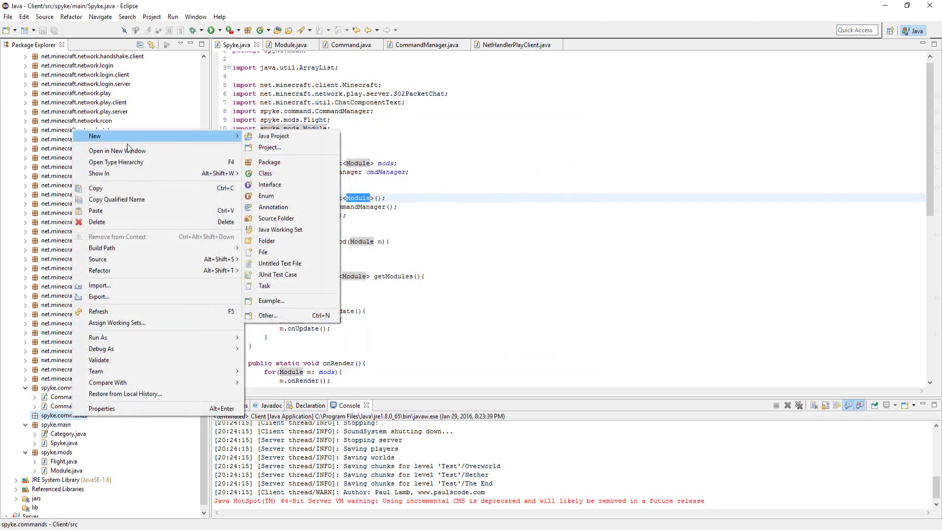
left_click(277, 174)
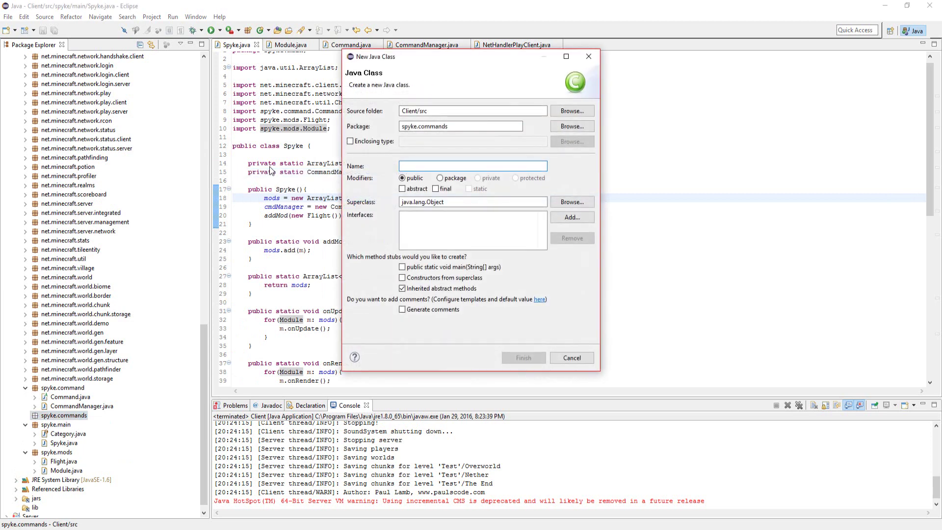
type("Bind")
Create Bind extending Command, importing spyke.command.Command and adding its unimplemented method stubs.
key("Return")
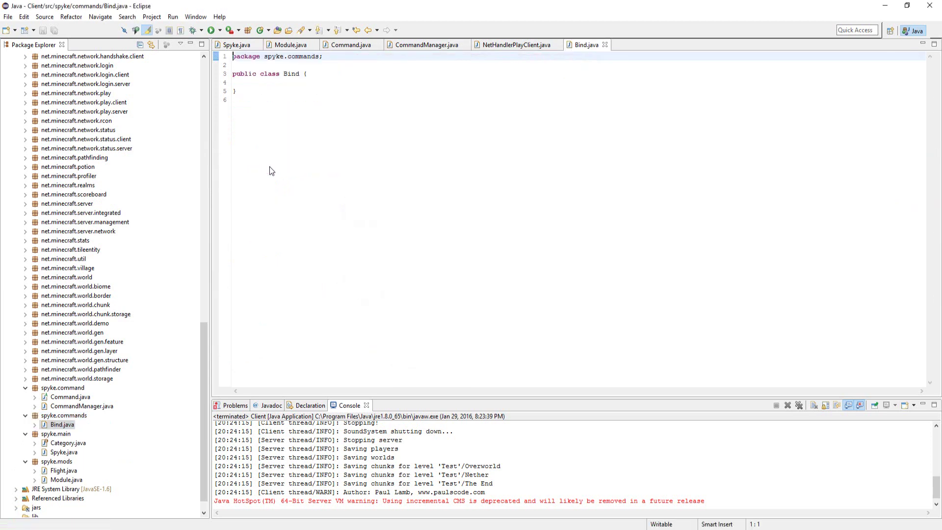
key("Down")
key("Down")
key("Right")
key("Right")
key("Right")
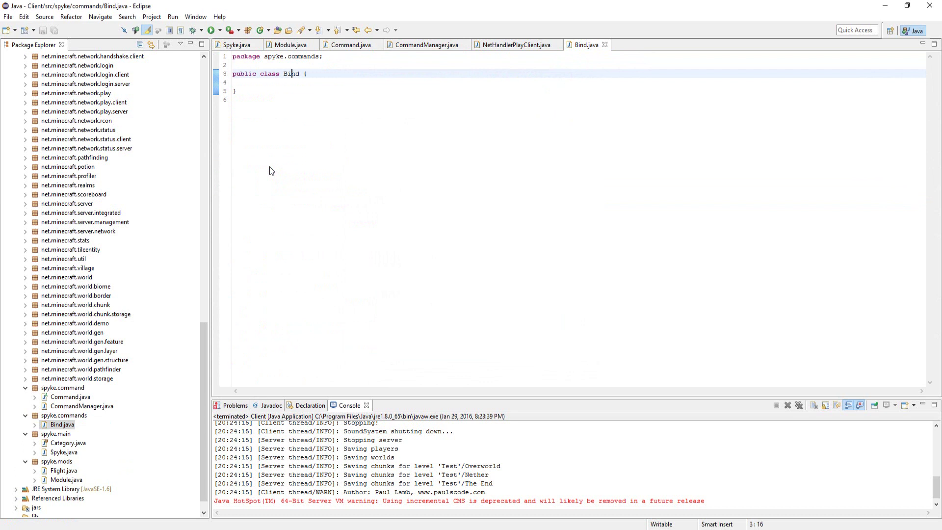
key("Right")
key("Right")
key("Right")
type("extends ")
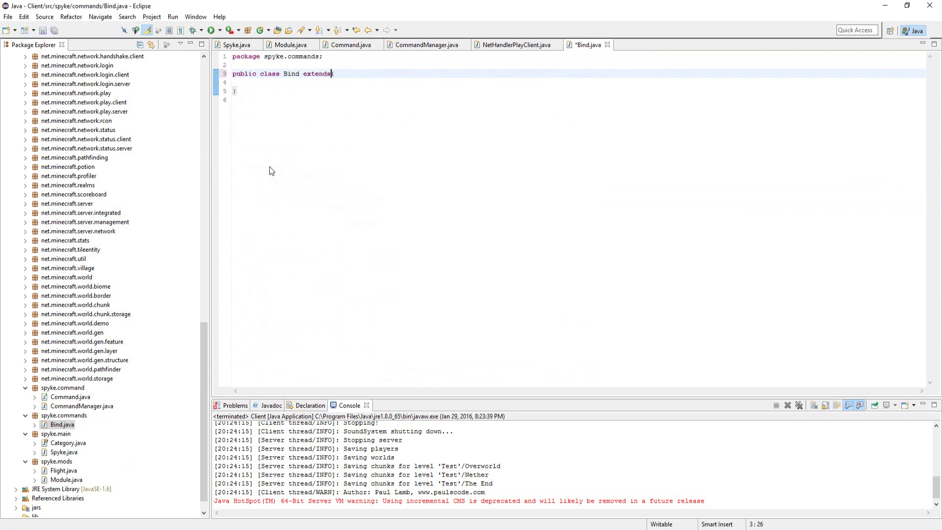
type("CO")
key("BackSpace")
type("ommand")
mouse_move(348, 74)
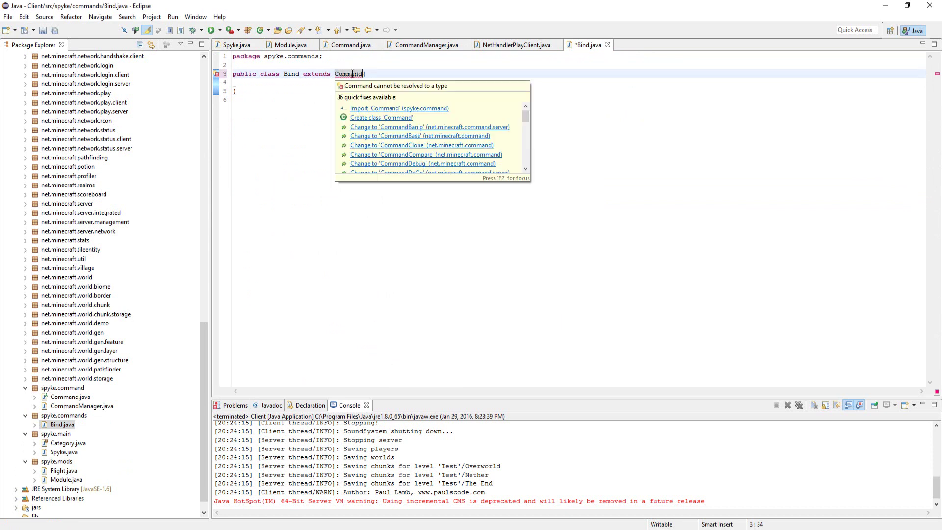
left_click(383, 109)
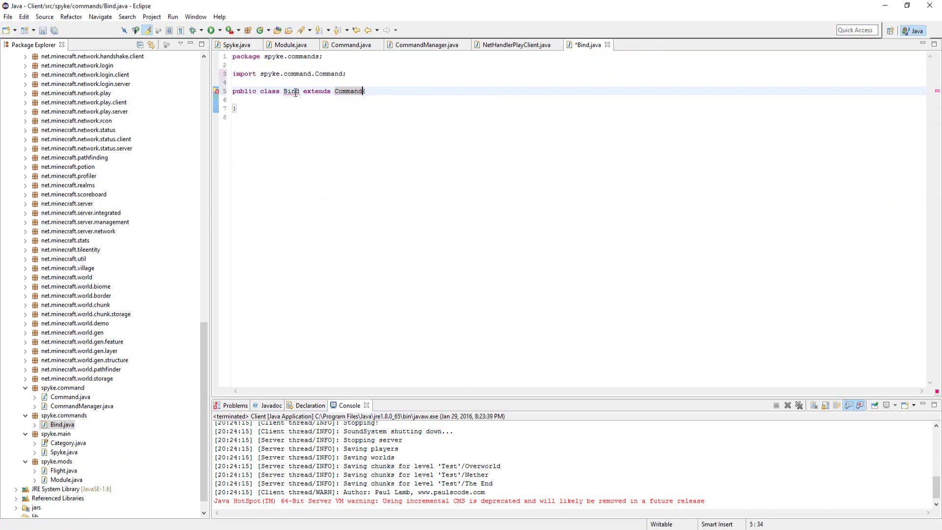
mouse_move(291, 91)
left_click(361, 127)
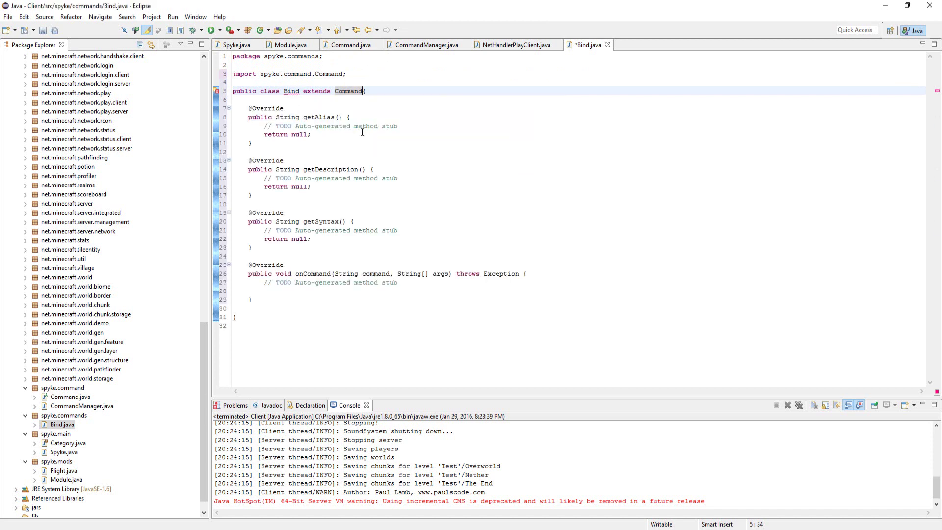
Delete the TODO comments from getAlias, getDescription, getSyntax and onCommand.
left_click(412, 127)
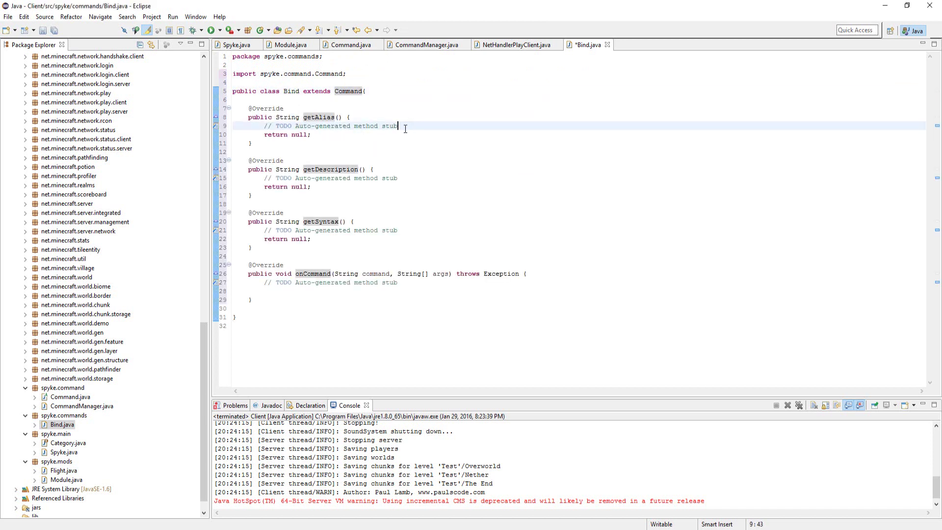
key("ctrl+d")
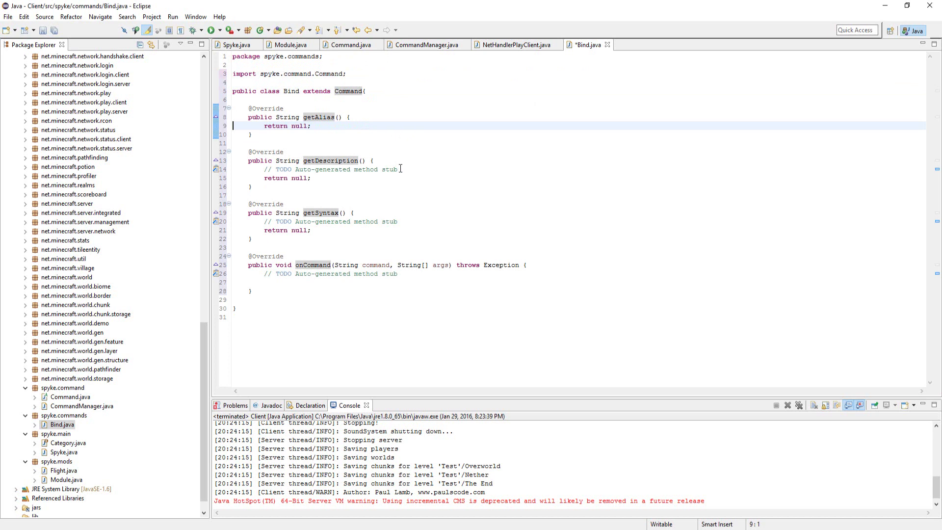
left_click(401, 169)
key("ctrl+d")
left_click(401, 213)
key("ctrl+d")
left_click(386, 256)
key("ctrl+d")
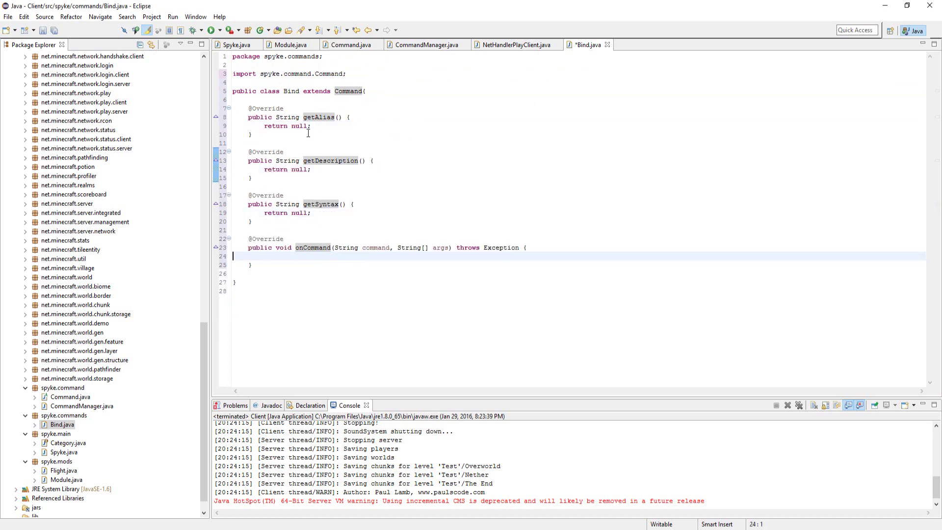
Return "bind" from getAlias and "Allows user to change keybind of module" from getDescription.
double_click(303, 126)
key("Up")
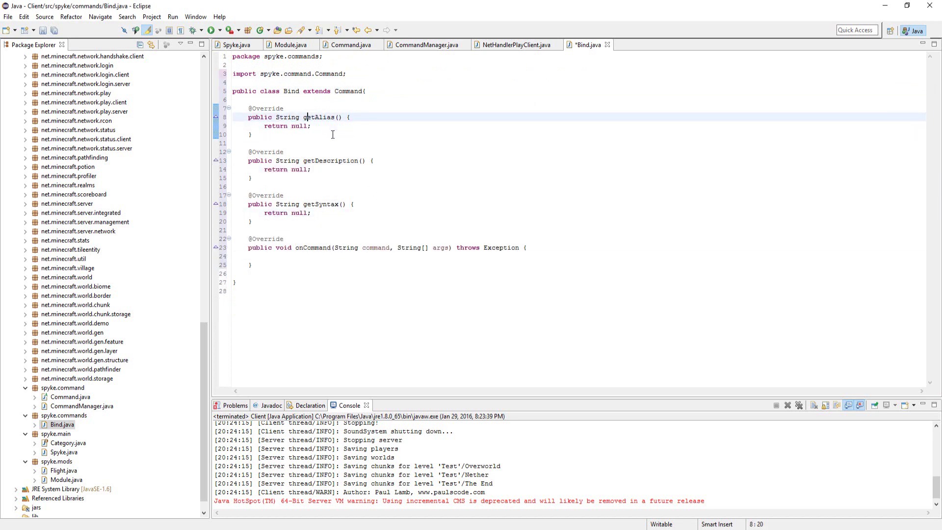
key("Down")
key("BackSpace")
key("BackSpace")
key("BackSpace")
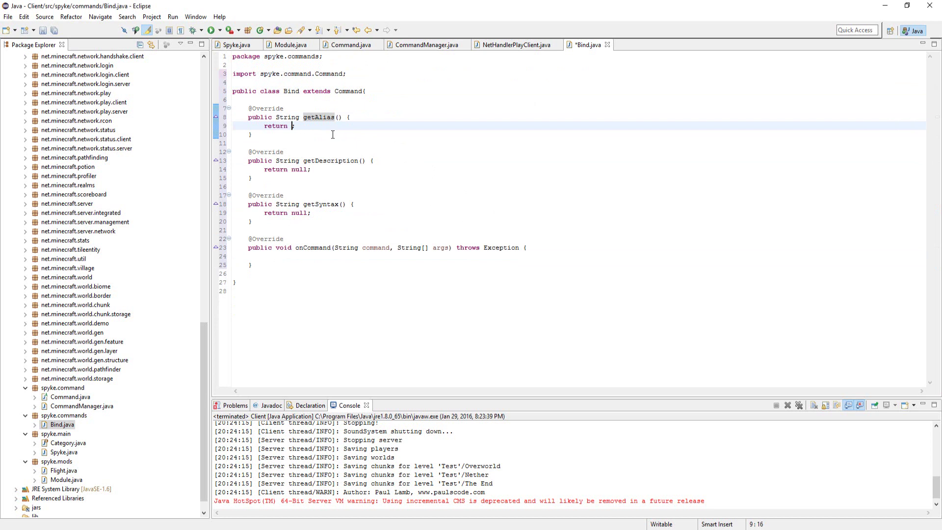
type("\"bind")
double_click(301, 169)
type("\"\"")
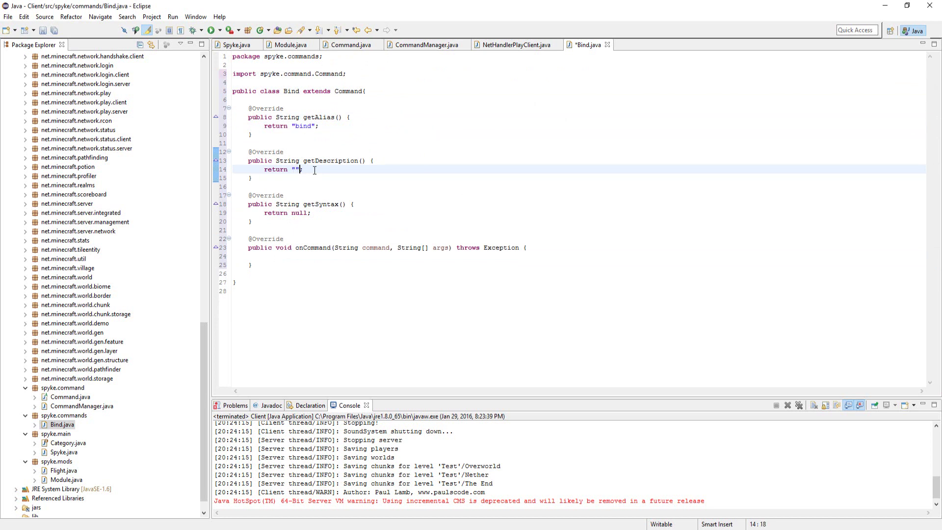
type("Allows ")
type("user to change ")
type("keyb")
type("ind of mod")
type("ule")
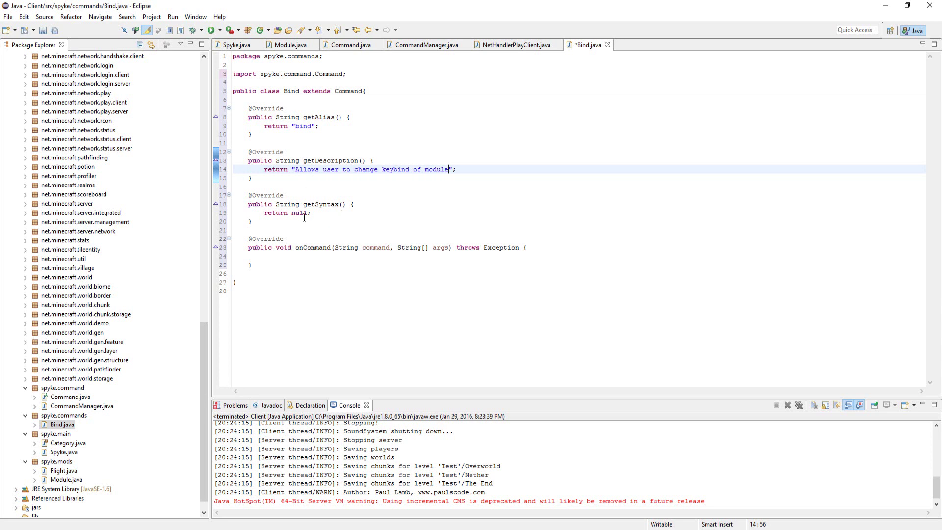
Return ".bind set [MOD] [Key] | .bind del [MOD] | .bind clear" from getSyntax.
double_click(301, 213)
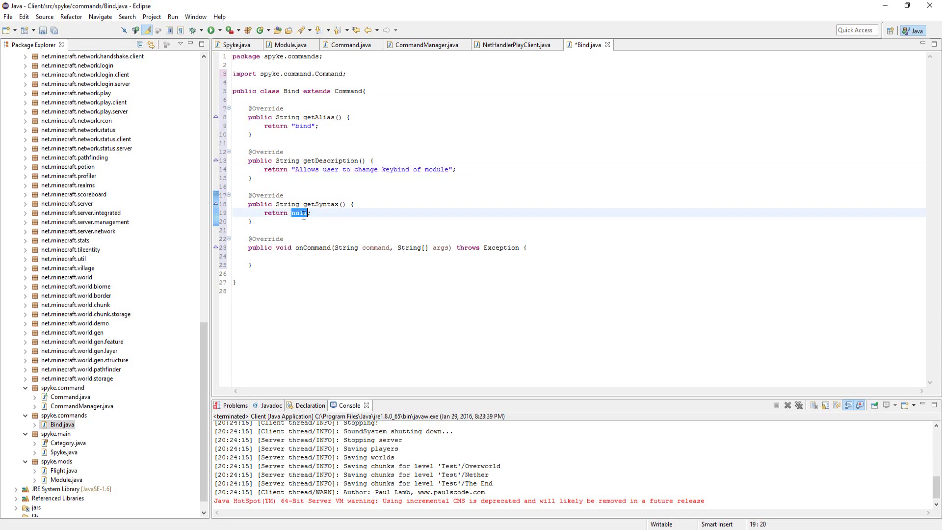
type("\"Bind")
key("BackSpace")
key("BackSpace")
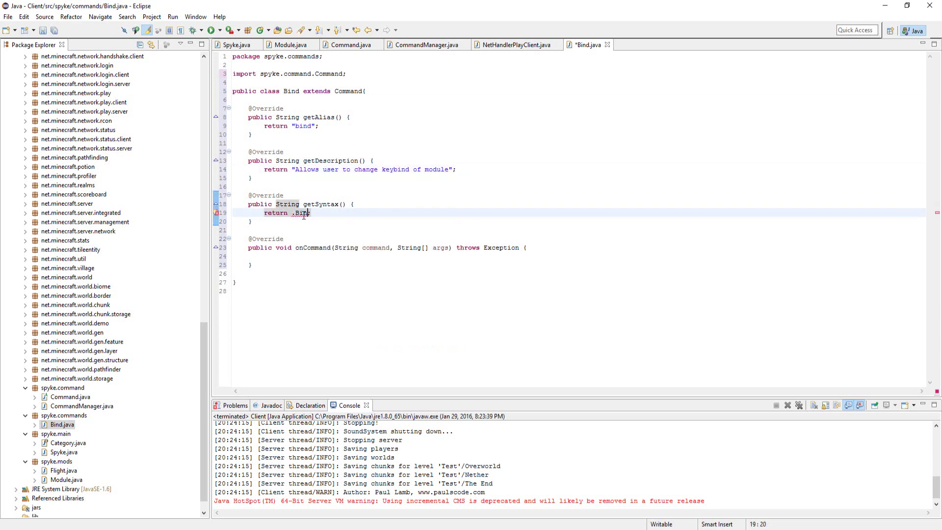
key("BackSpace")
key("BackSpace")
key("BackSpace")
type("\".b")
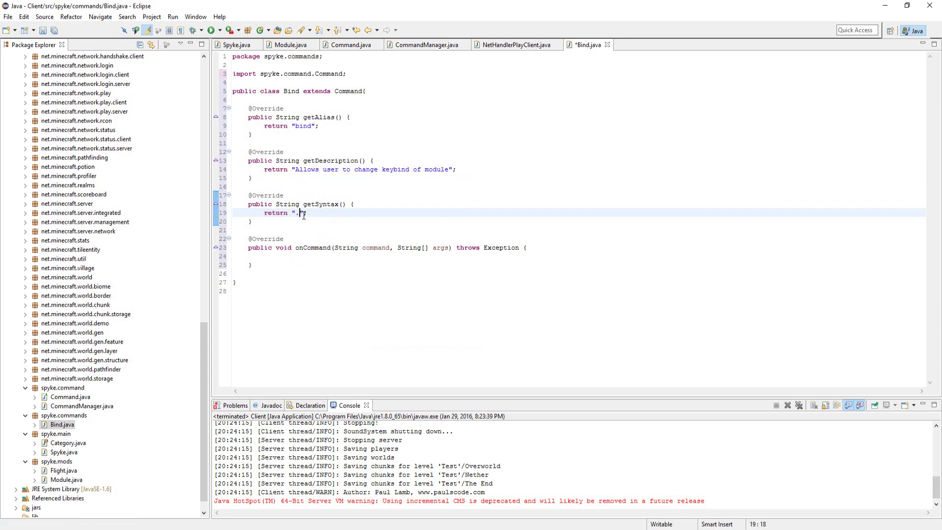
type("ind set ")
type("{}")
key("Left")
type("MOD] ")
type("[]")
type("Key")
type(" | ")
type(".bind ")
type("del")
type(" [")
type("]")
type("MOD")
key("Right")
type("| .bind ")
type("cle")
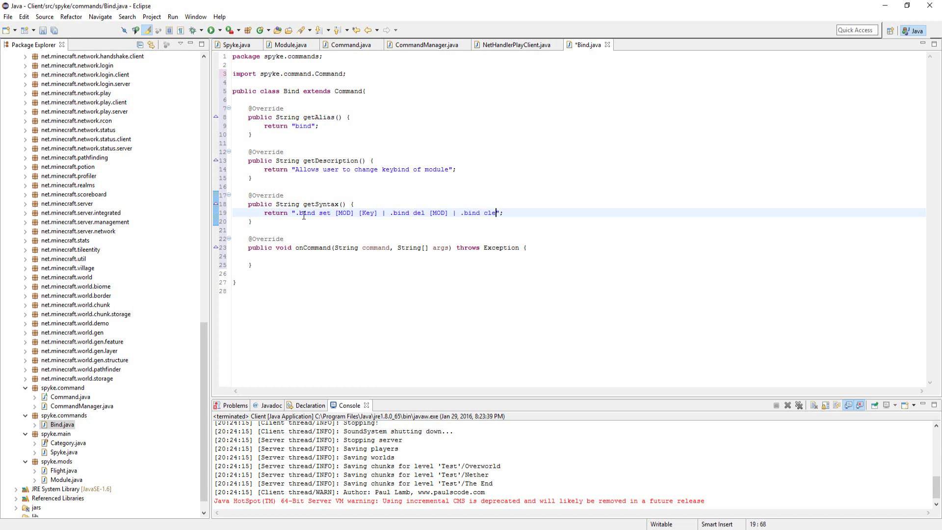
type("ar")
Add an if(args[0].equalsIgnoreCase("set")) branch with an open body in onCommand.
key("Down")
key("Down")
key("Down")
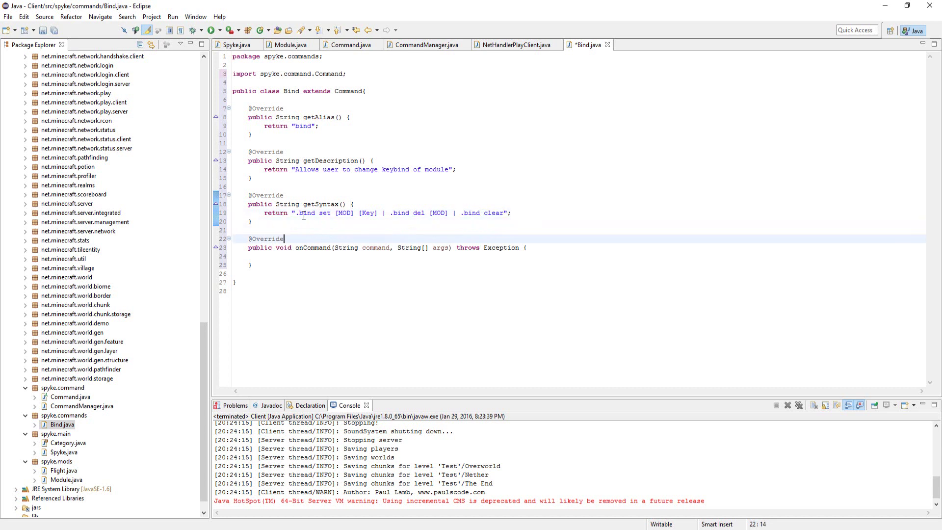
key("Down")
key("Down")
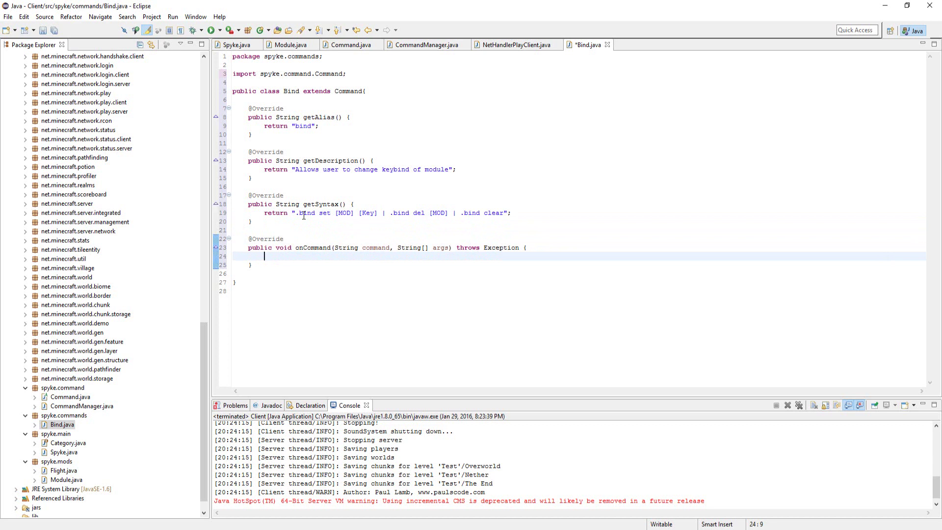
type("if(arg")
type("s[0]")
type(".eq")
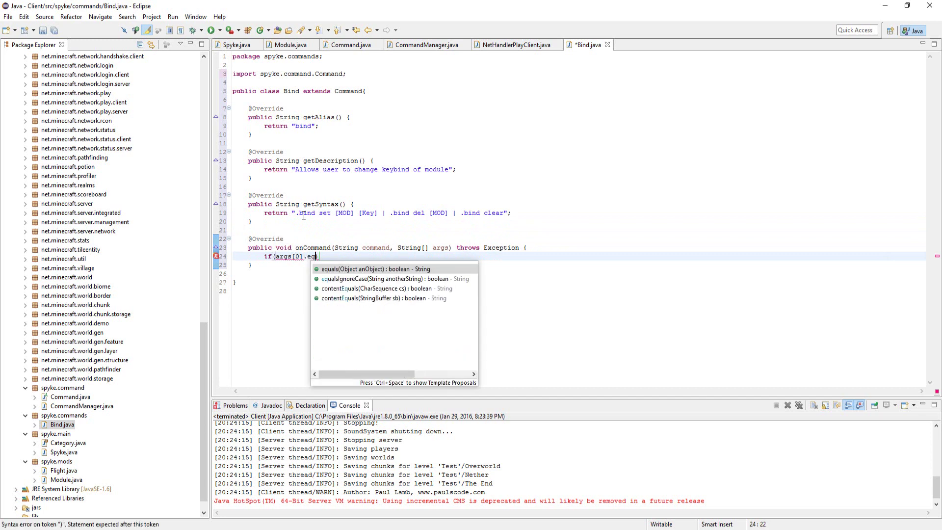
key("Down")
key("Return")
type("\"")
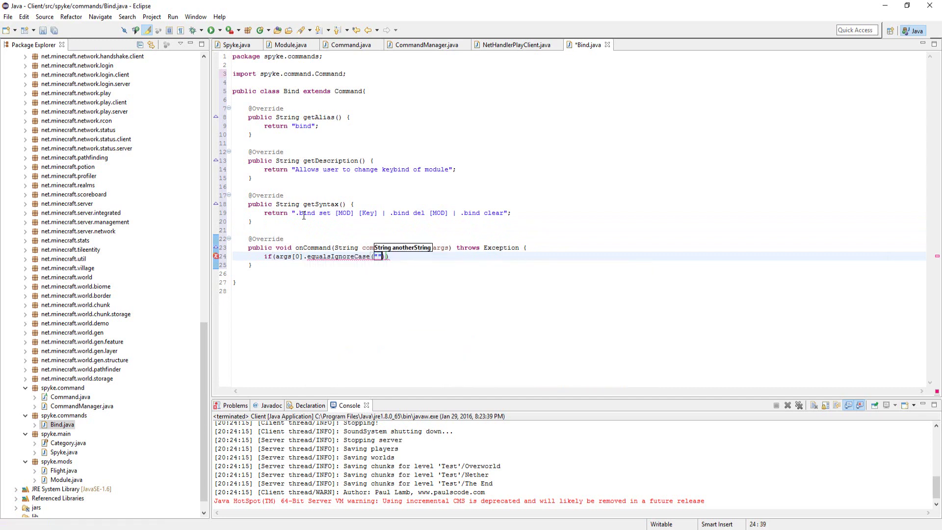
type("set")
key("End")
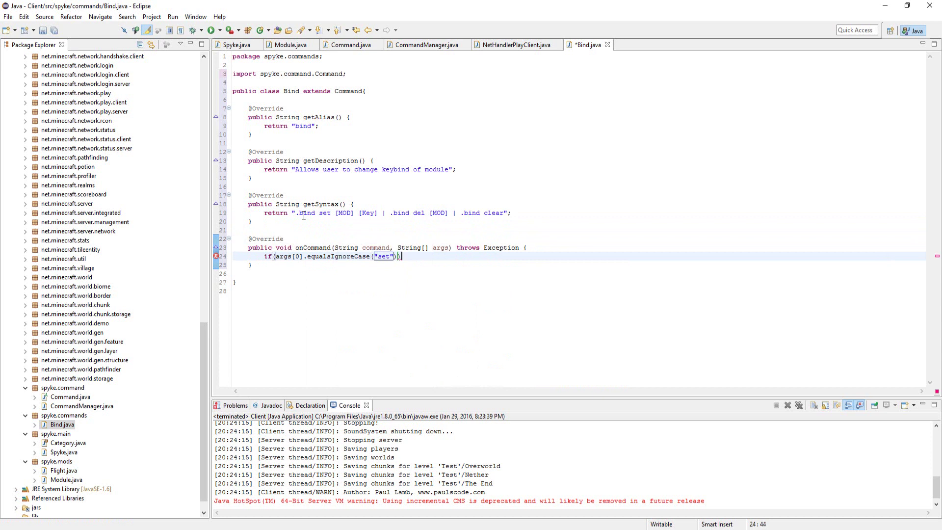
type("{")
key("Return")
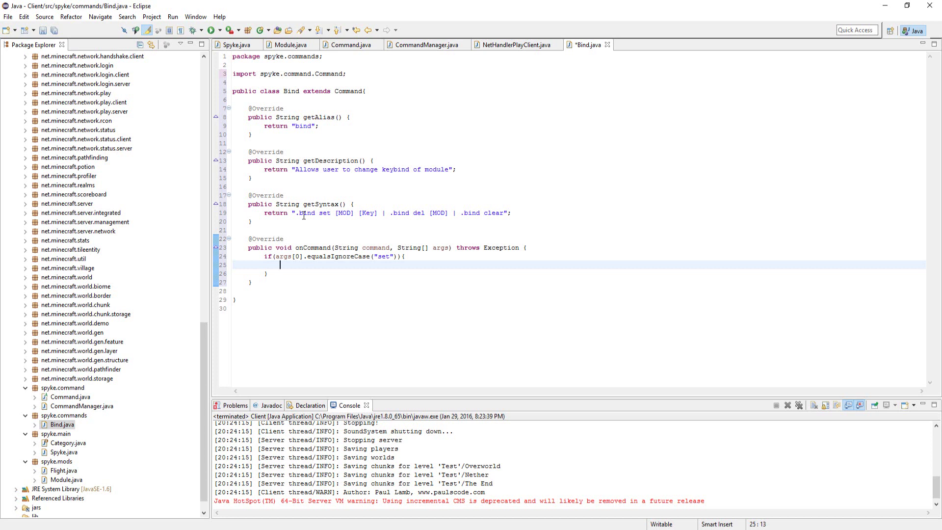
type("int key = ")
type("Keyboard.")
type("get")
Declare int key = Keyboard.getKeyIndex(args[2]); with Keyboard imported, and a blank line above it.
key("Down")
key("Down")
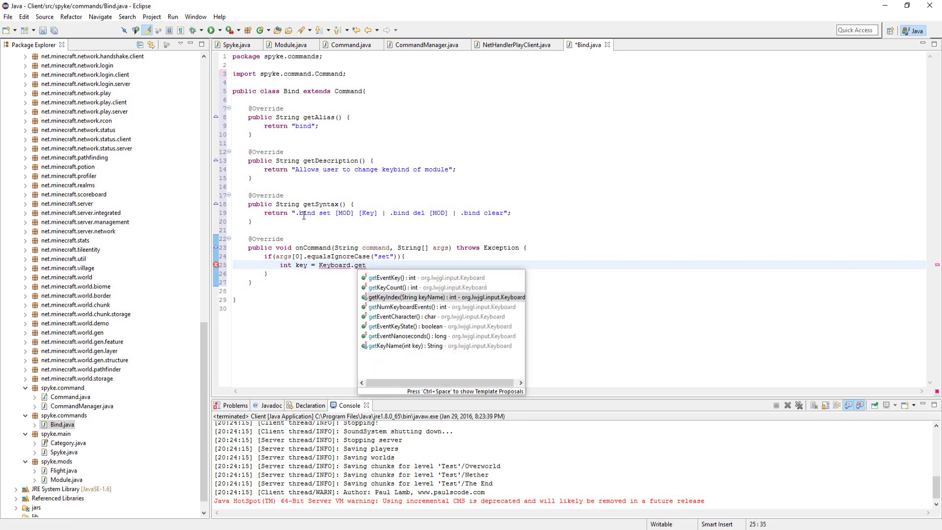
key("Return")
type("args")
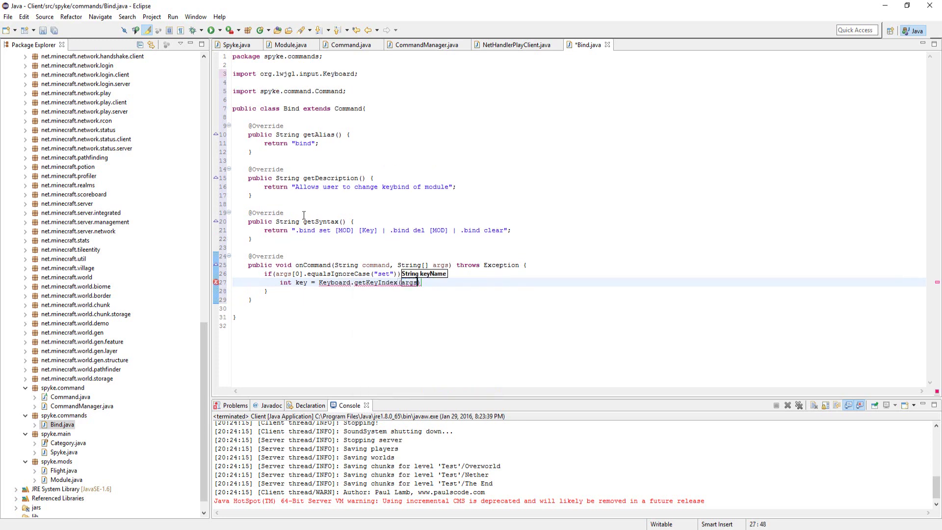
type("[2]);")
key("Up")
key("End")
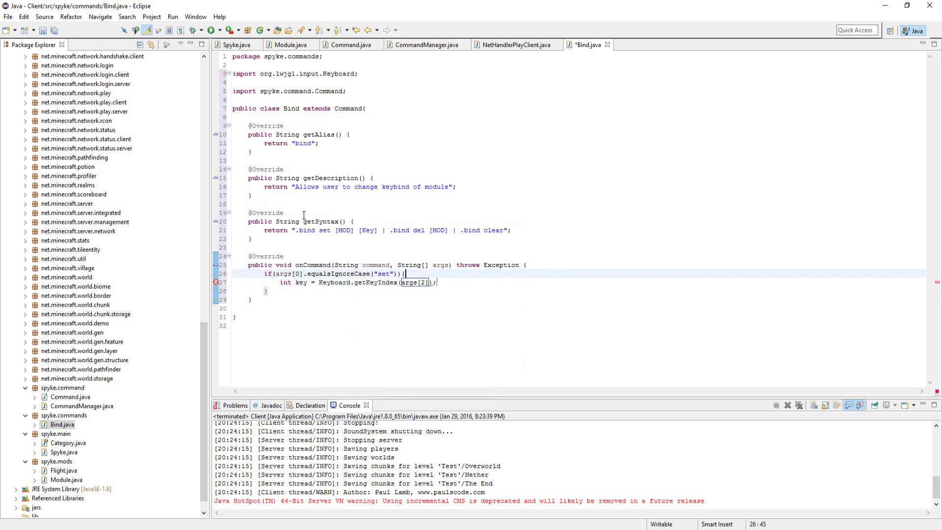
key("Return")
type("ar")
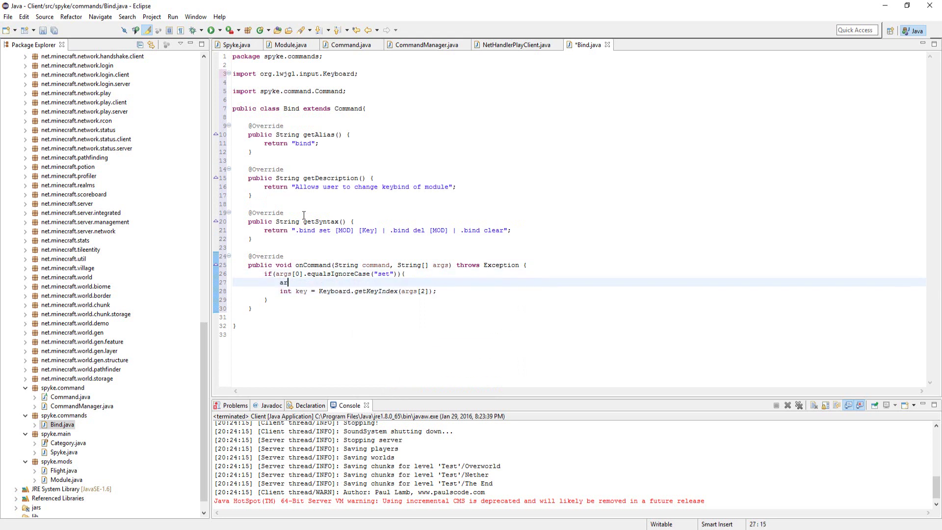
type("gs[2] = ")
type("args[2]")
type(".to")
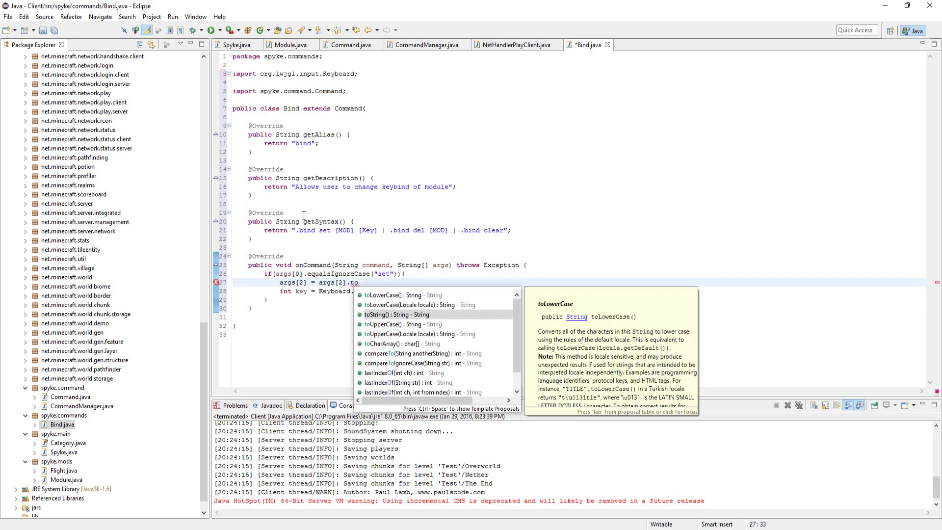
Add args[2] = args[2].toUpperCase(); on line 27 before the key lookup.
key("Down")
key("Return")
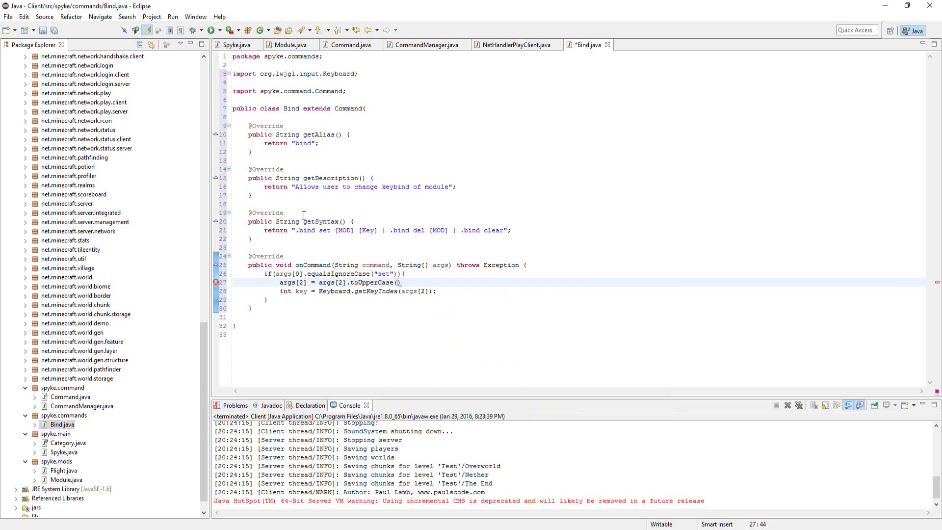
type(";")
key("Down")
key("Down")
key("Up")
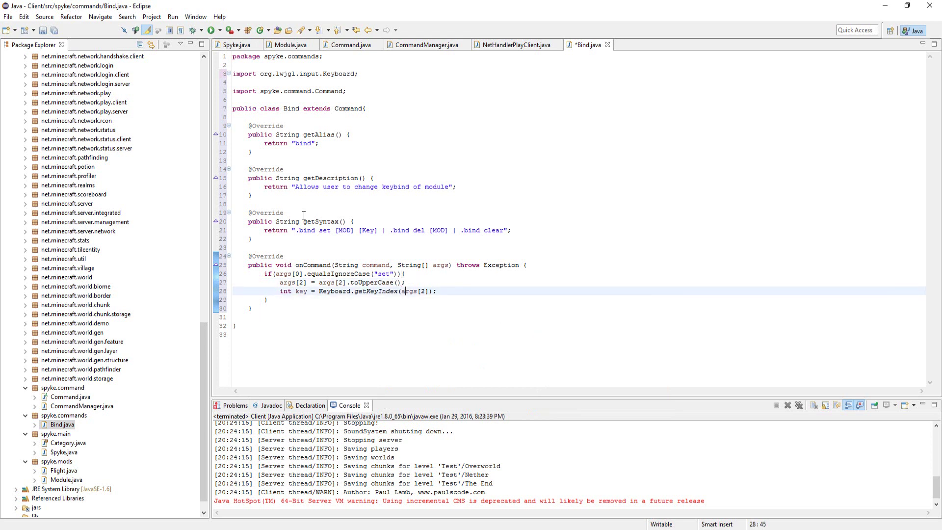
key("End")
Add a for(Module m : Spyke.getModules()) loop after the key lookup, importing Spyke and Module.
key("Return")
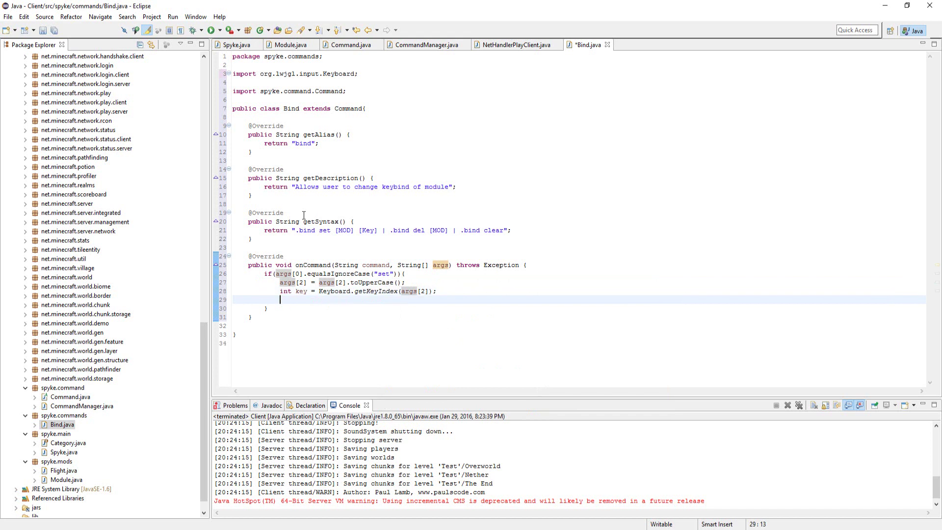
key("Return")
key("Return")
key("Up")
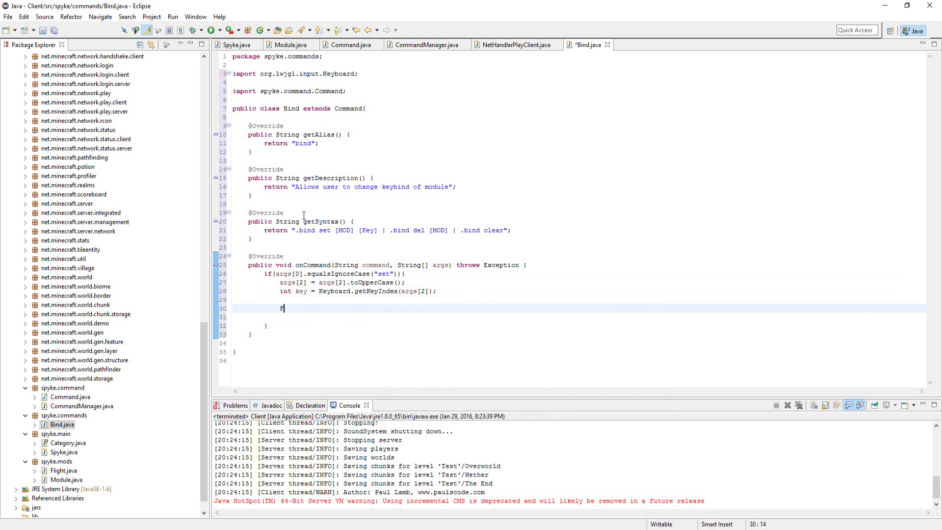
type("for(Mod")
type("ule m: ")
type("Spyke.getM")
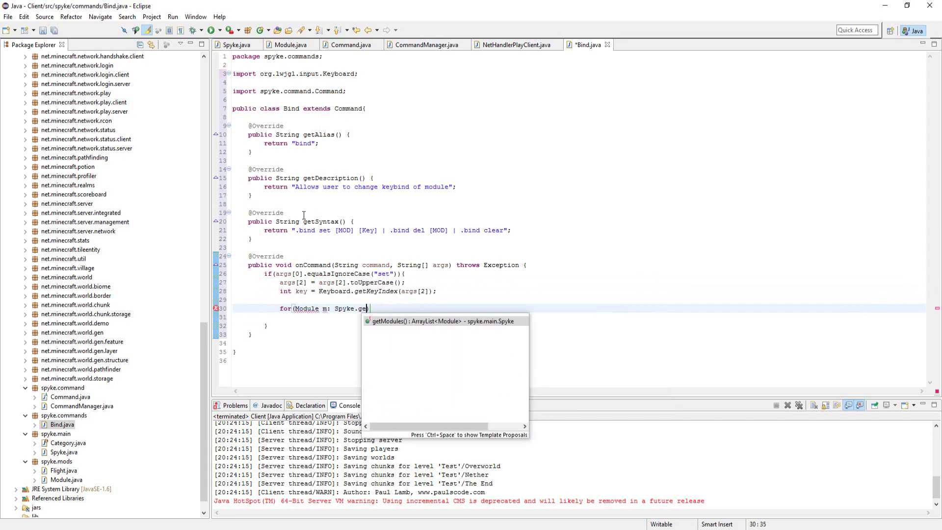
key("Return")
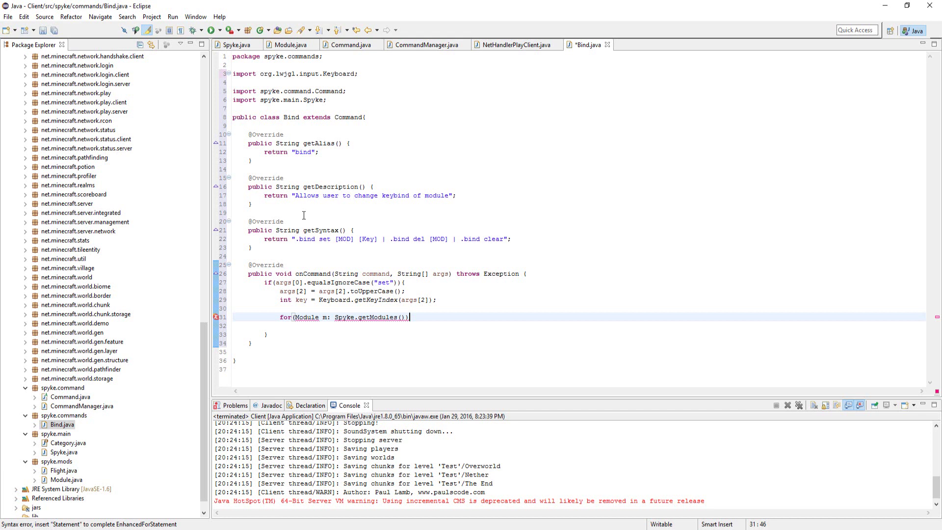
type("{")
key("Return")
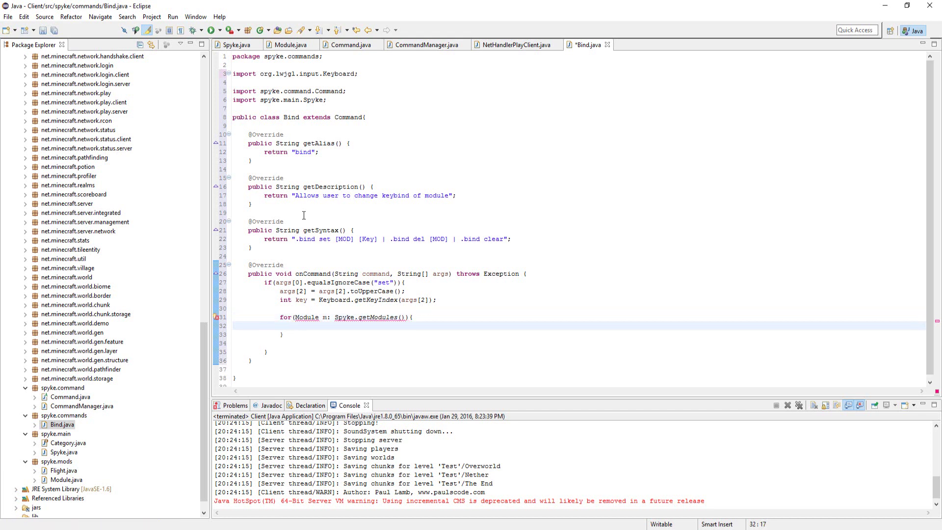
type("if9")
type("args[1")
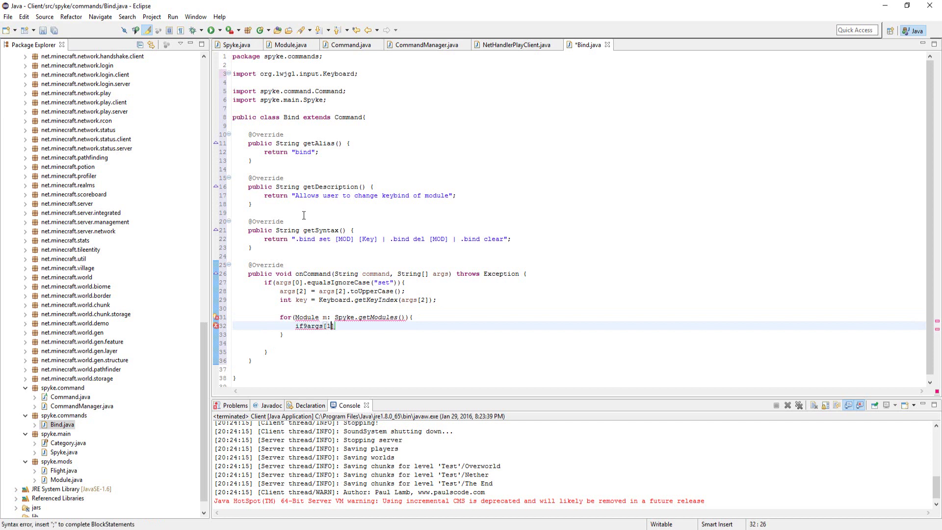
Inside the loop, test if(args[1].equalsIgnoreCase(m.getName())), fixing a stray 9.
key("Left")
key("Left")
key("Left")
key("BackSpace")
type("(")
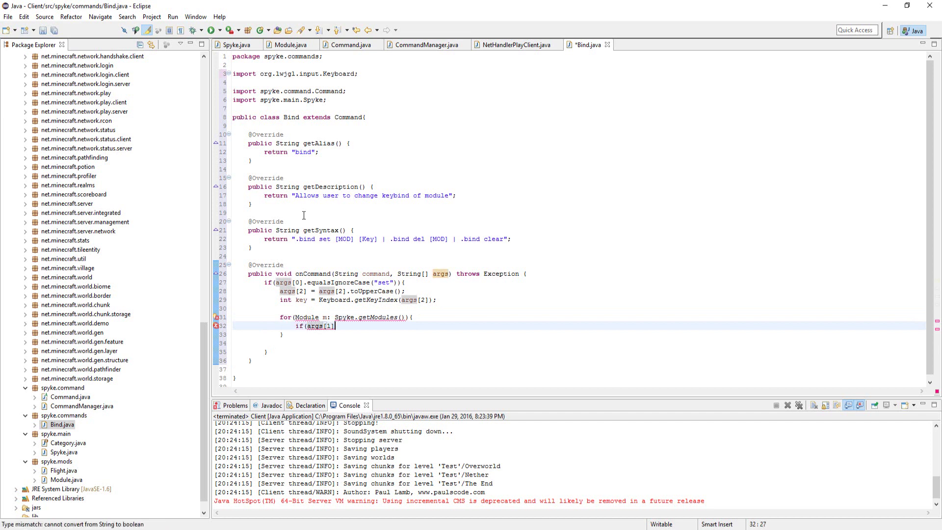
key("Right")
key("Right")
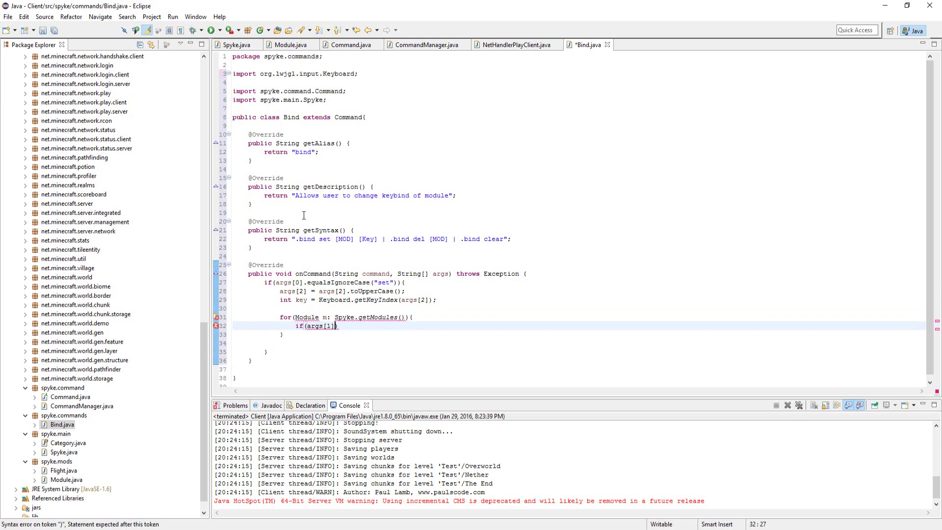
type(".")
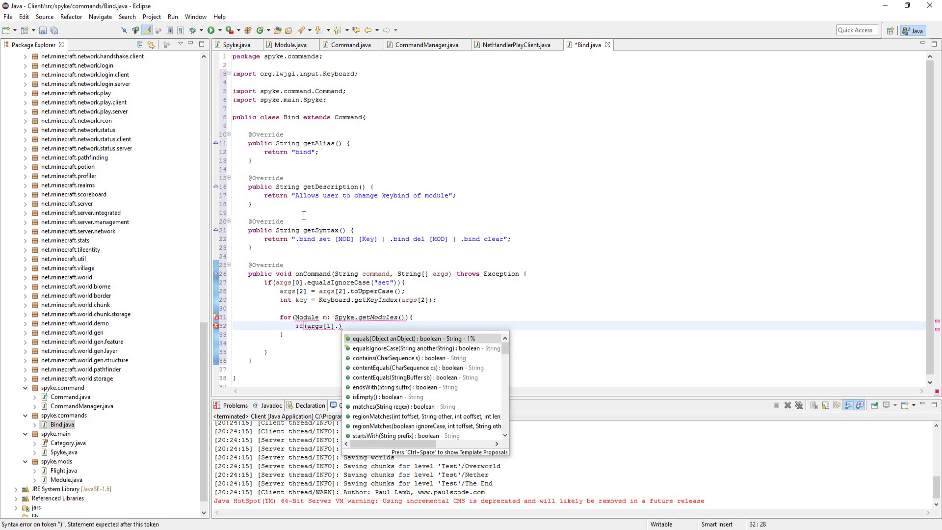
type("eq")
key("Down")
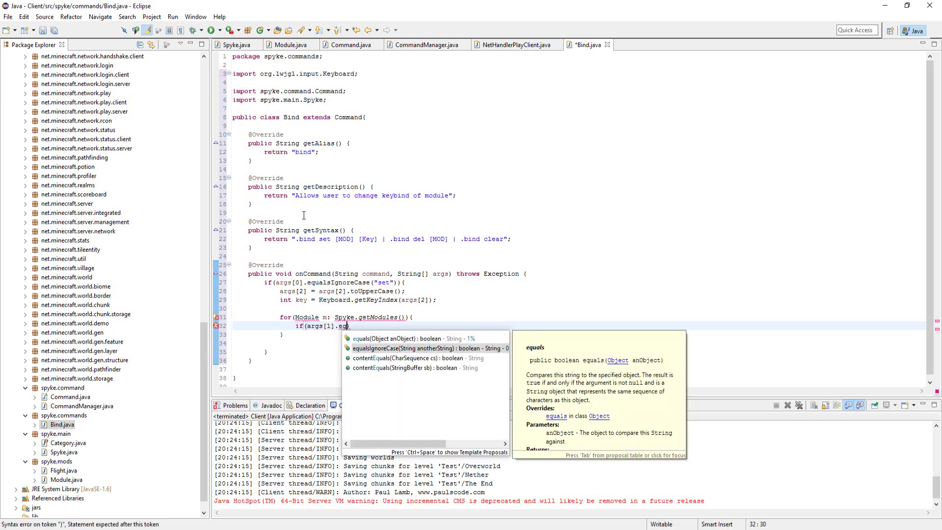
key("Return")
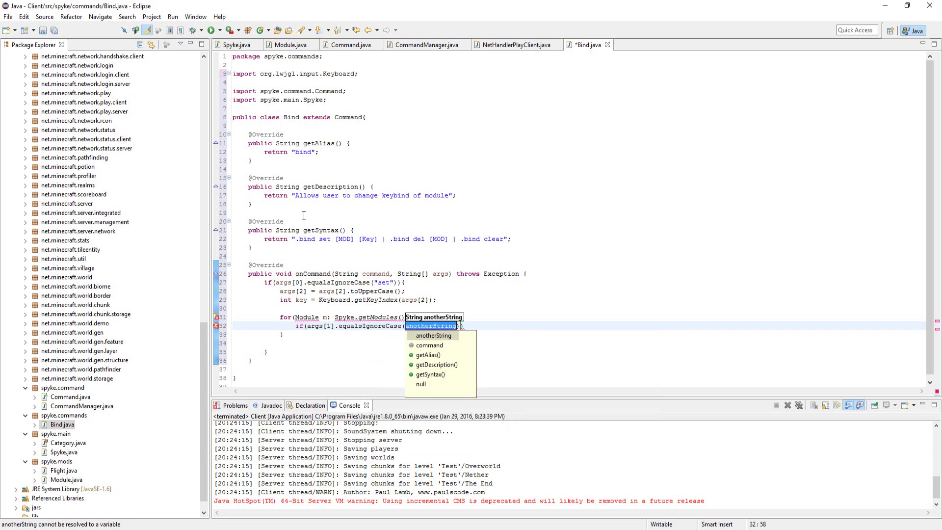
type("m.get")
key("Return")
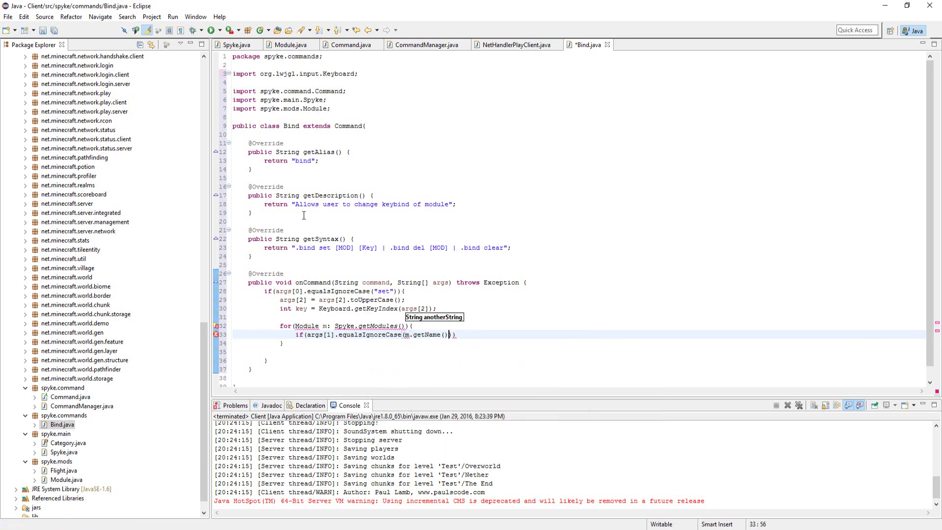
type("))")
type(" {")
In the matching branch, call m.setKey(Keyboard.getKeyIndex(Keyboard.getKeyName(...))).
key("Return")
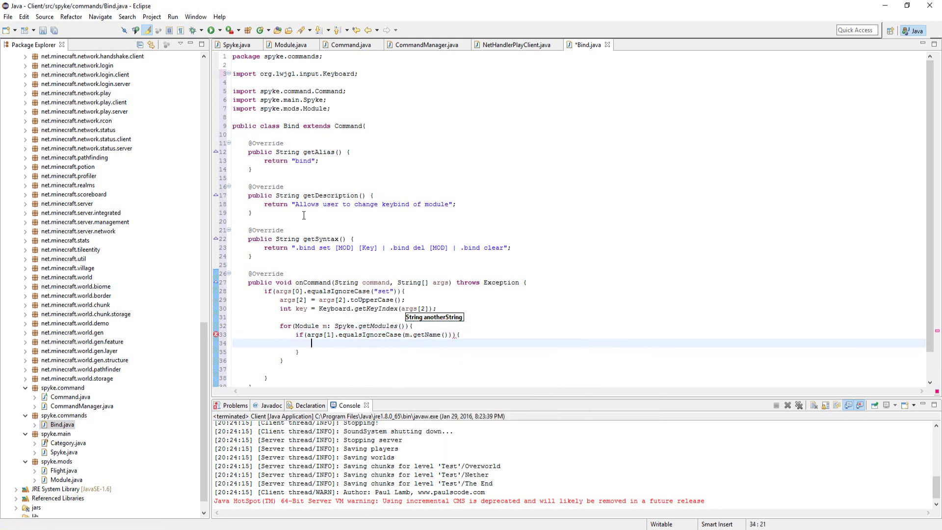
type("m.se")
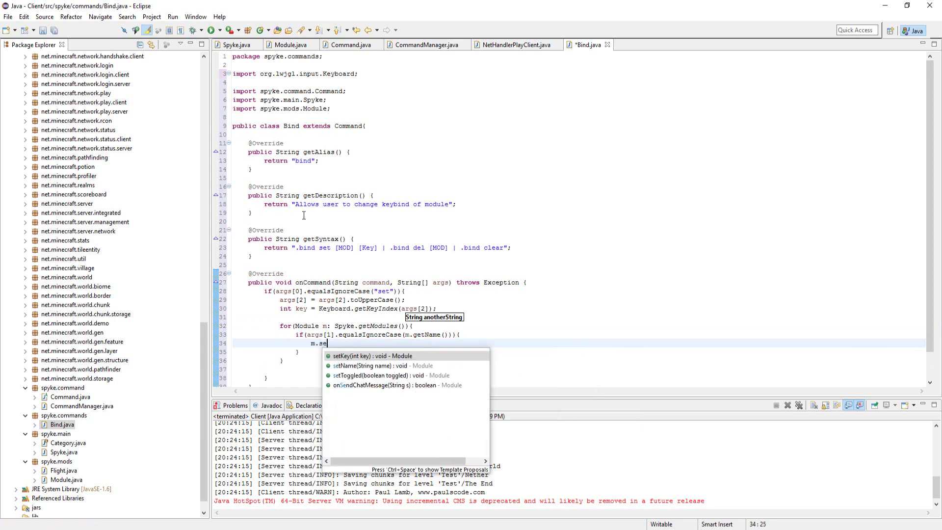
type("t")
key("Return")
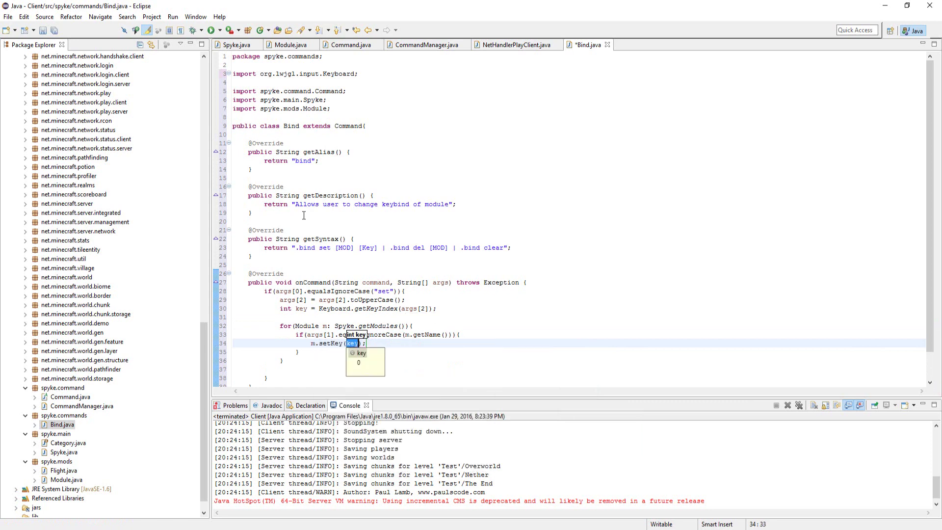
type("Key")
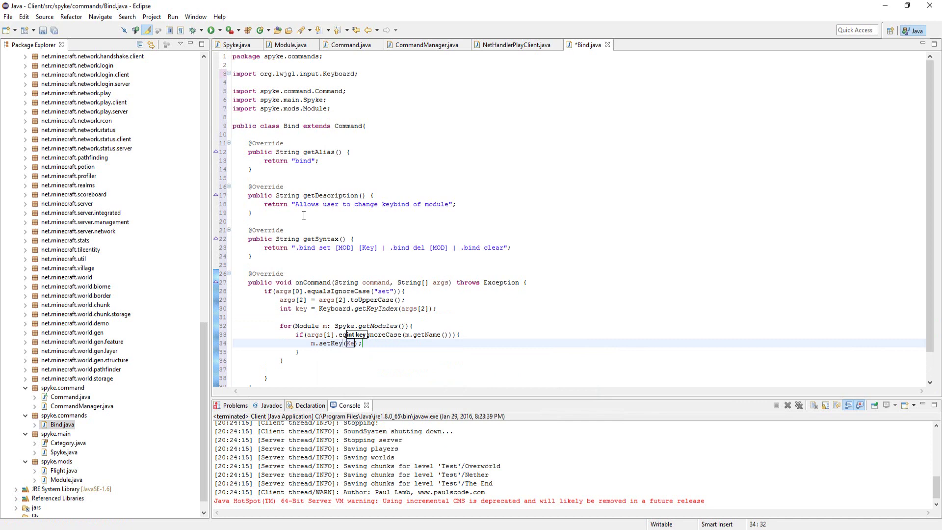
type("board.get")
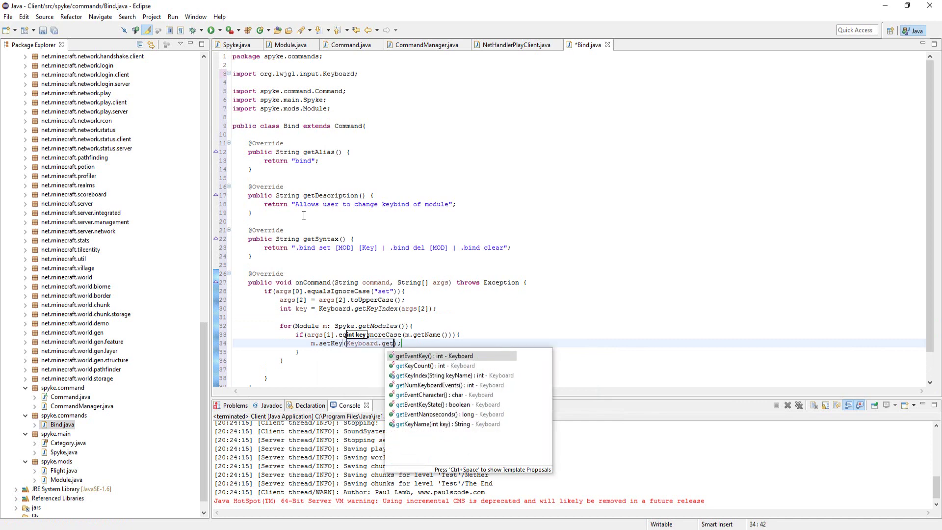
key("Down")
key("Down")
key("Return")
type("K")
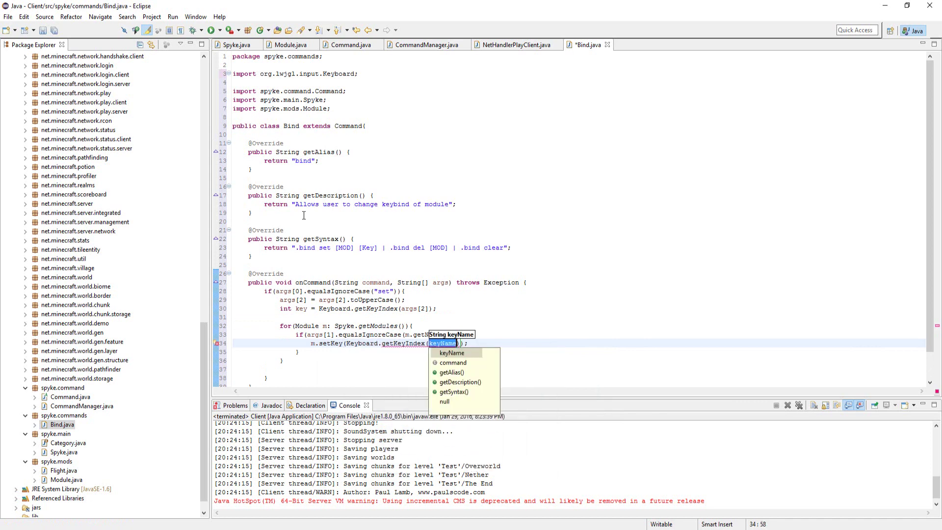
type("eyboard.")
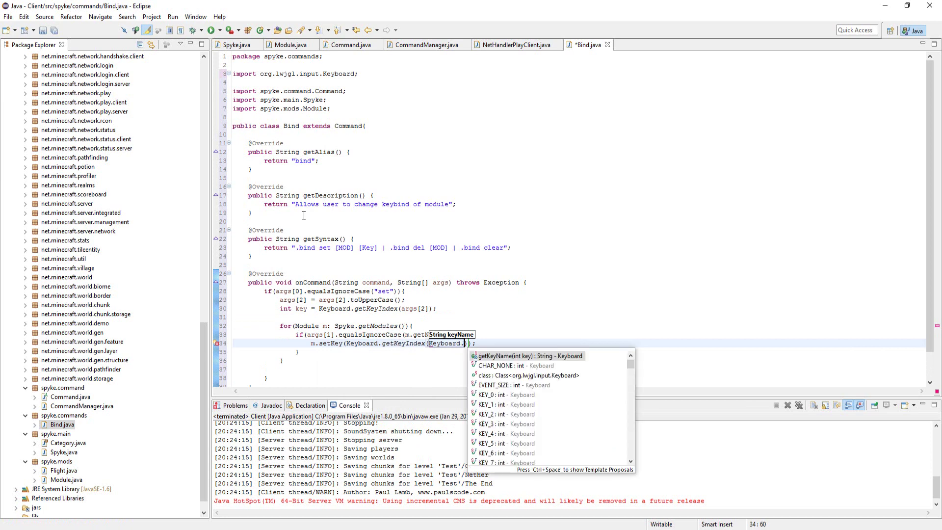
type("get")
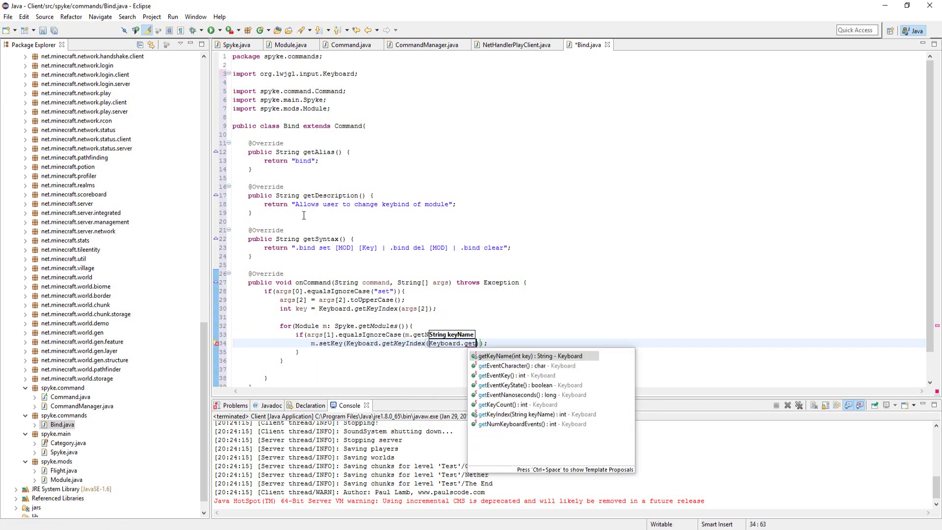
key("Return")
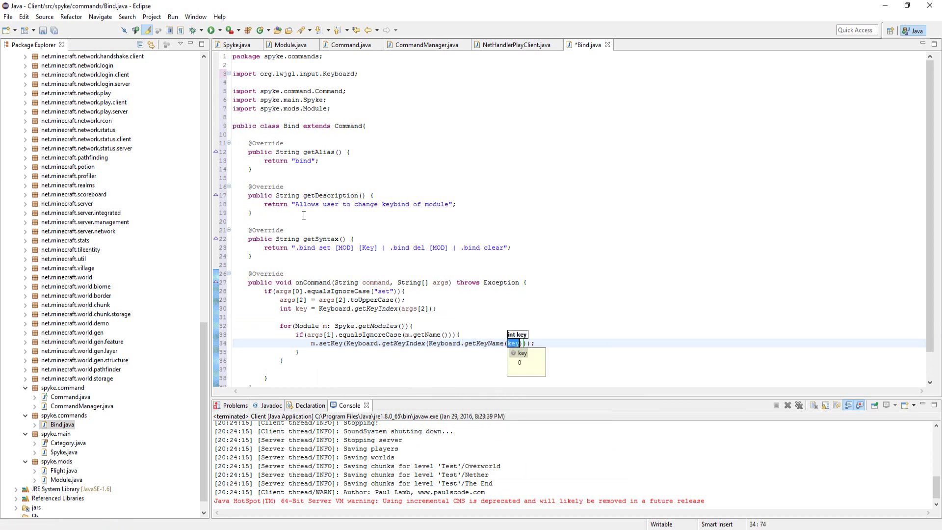
type("key")
key("Return")
key("Return")
key("Return")
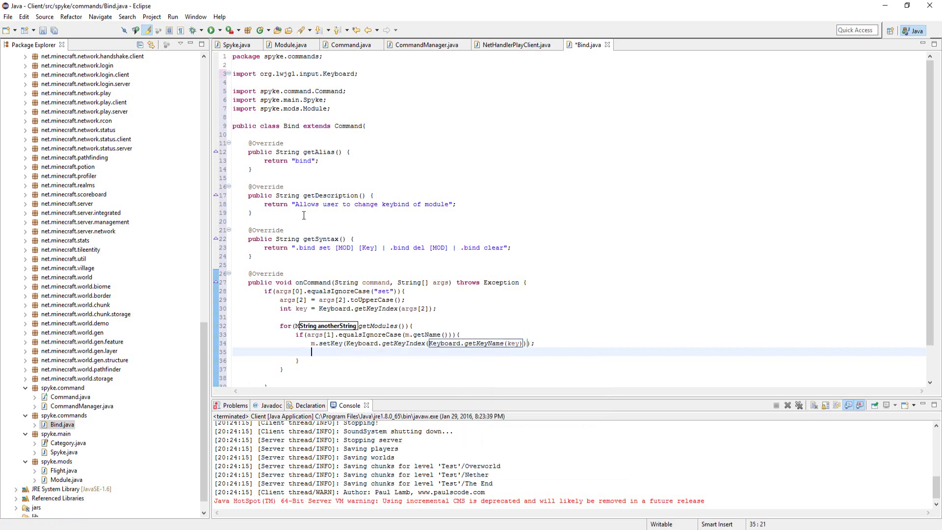
type("Spyke.ad")
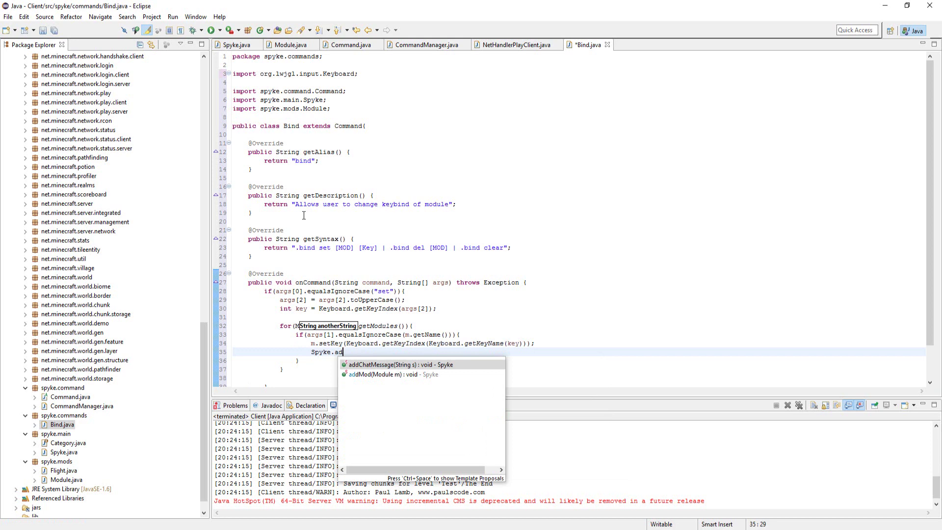
Add Spyke.addChatMessage(args[1] + " has been binded to " + key).
key("Return")
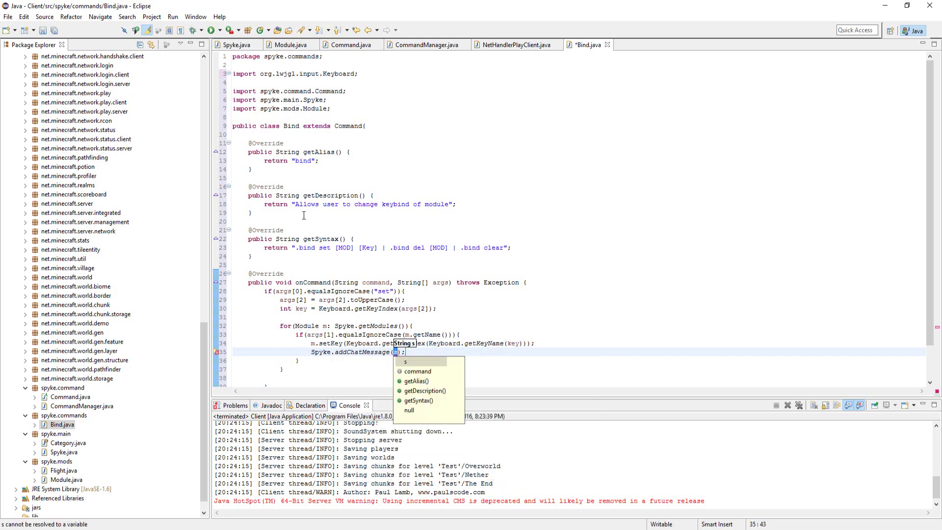
type("mo")
key("BackSpace")
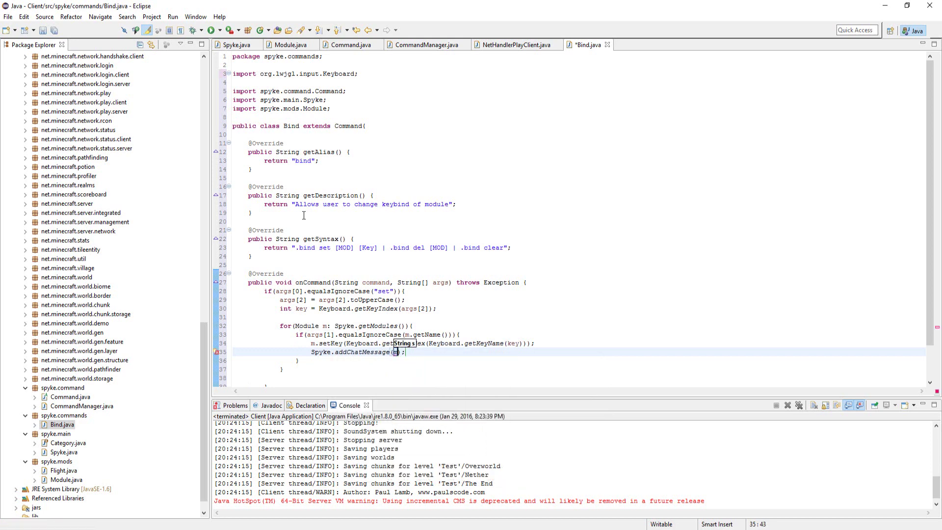
key("BackSpace")
type("args[1]")
type(" + \"")
type(" has been binded")
type(" to \"")
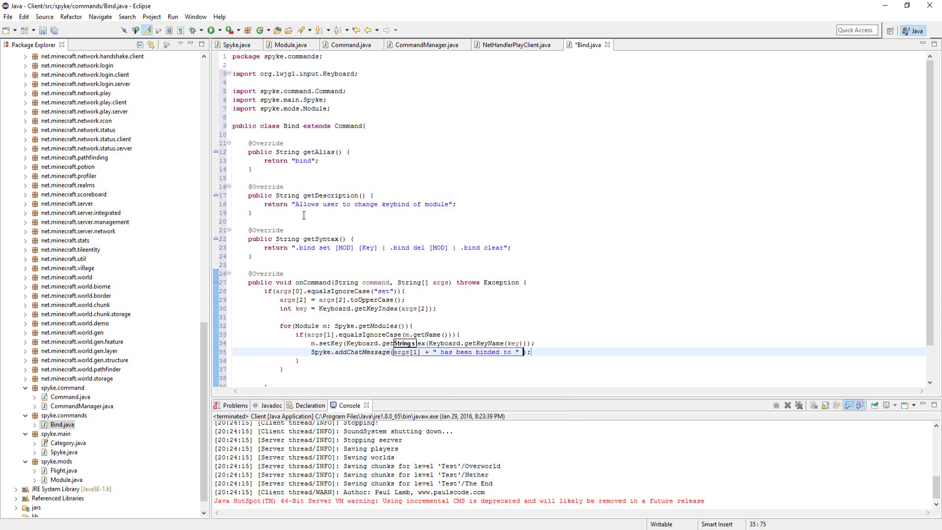
type(" + key")
scroll(316, 189, "down", 2)
scroll(348, 296, "down", 1)
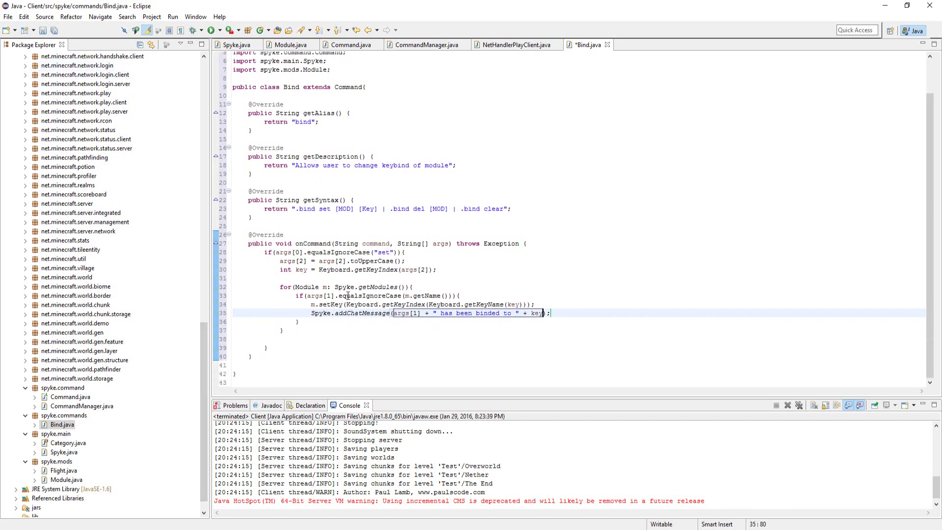
Save Bind.java and add addCommand(new Bind()); to the CommandManager constructor.
left_click(337, 312)
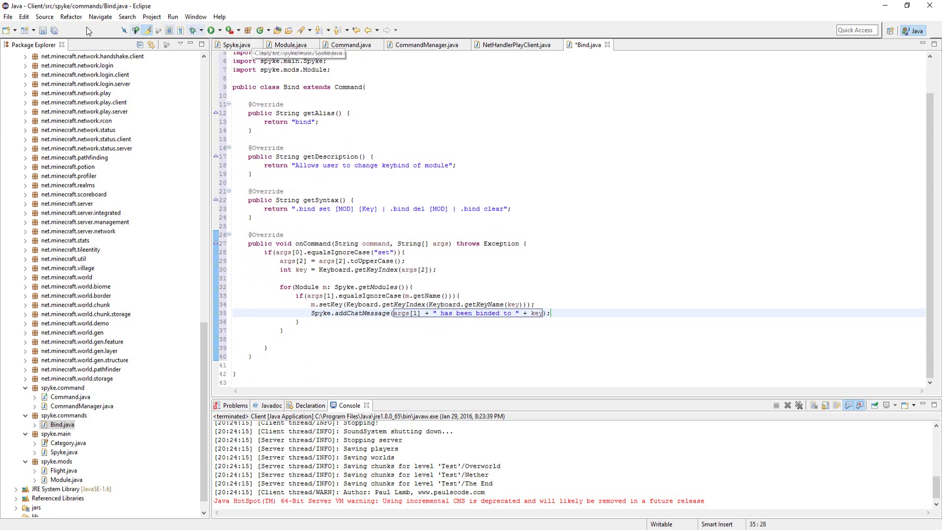
left_click(55, 32)
left_click(424, 45)
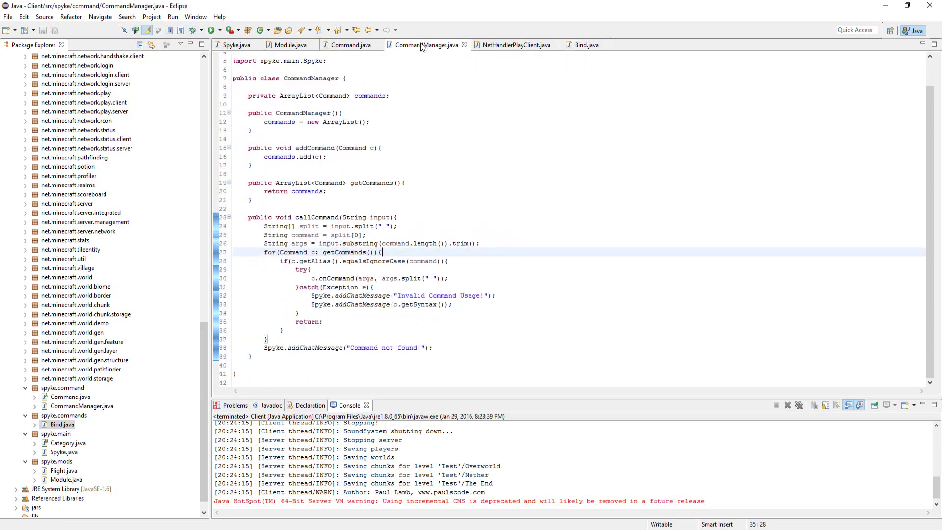
left_click(341, 157)
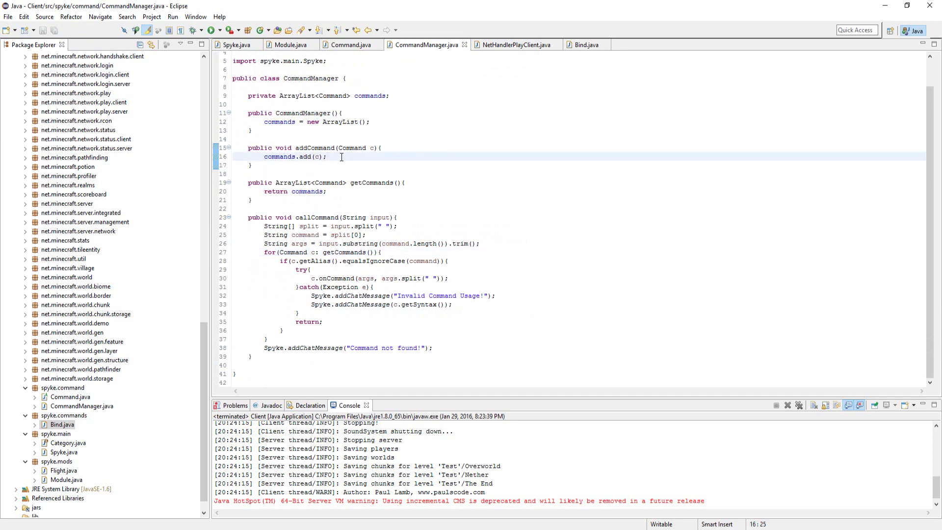
left_click(400, 122)
key("Return")
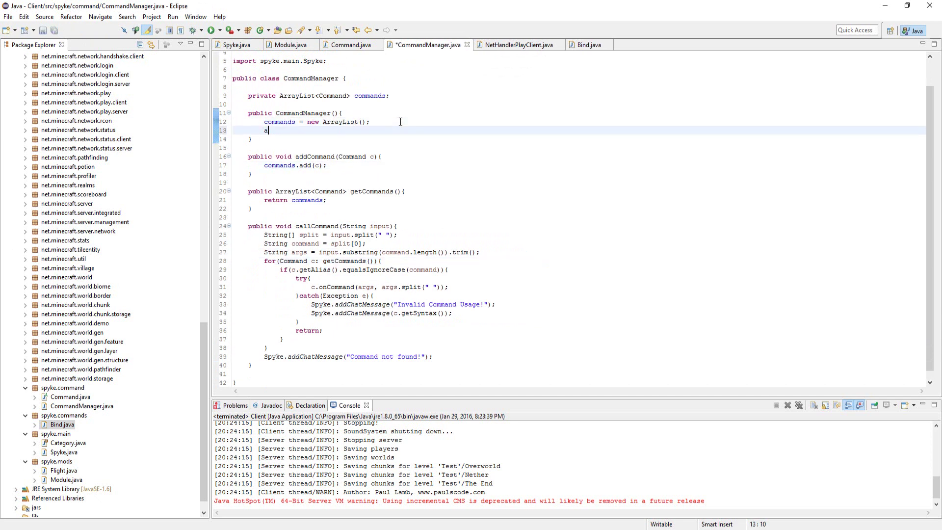
type("addCom")
type("mand")
type("();")
type("n")
type("ew Bind());")
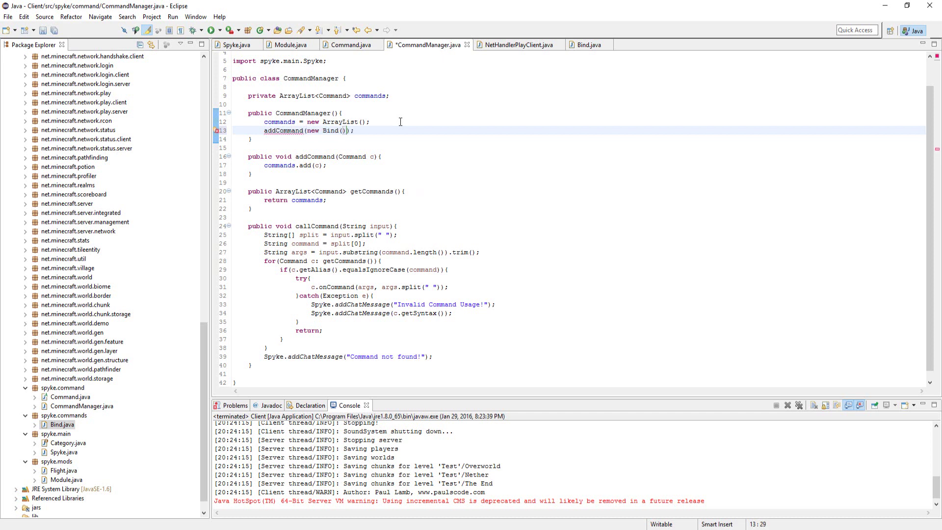
Import spyke.commands.* in CommandManager, save it and launch the Minecraft client.
key("ctrl+shift+o")
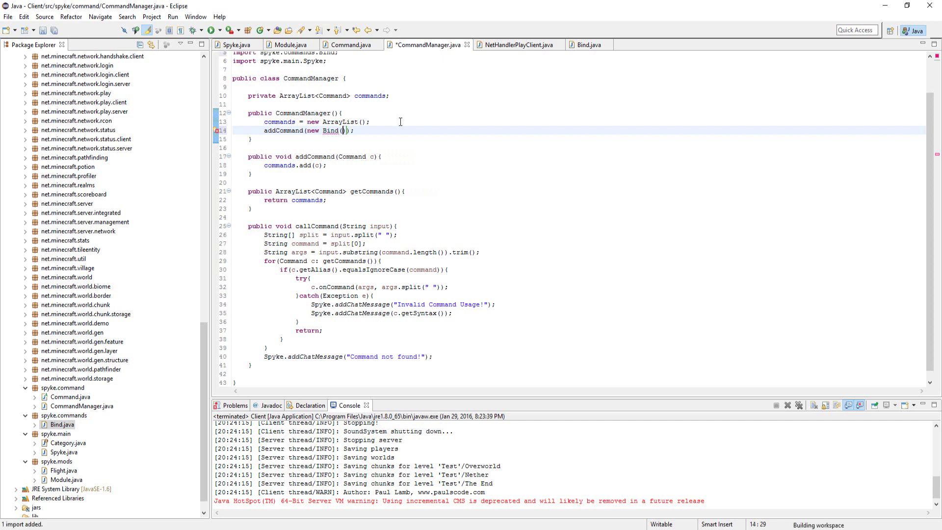
scroll(402, 145, "up", 2)
left_click(319, 91)
double_click(321, 90)
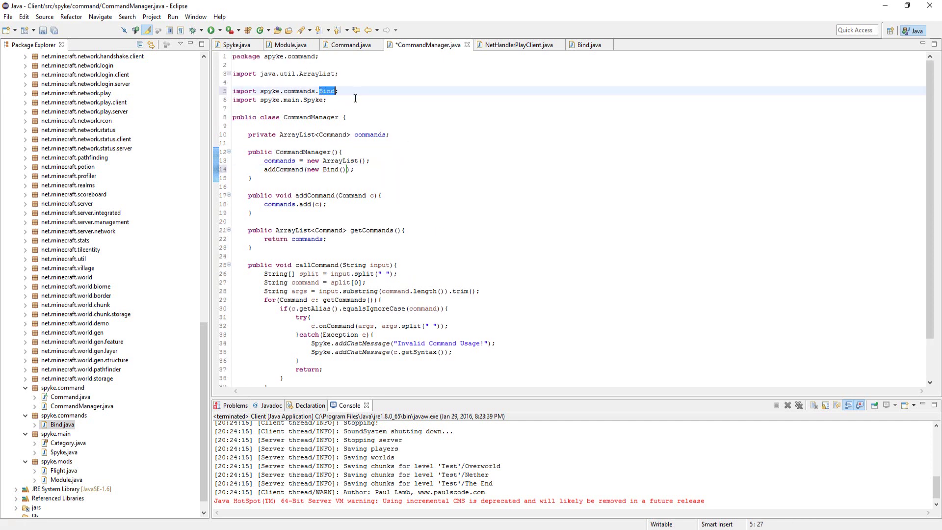
type("*")
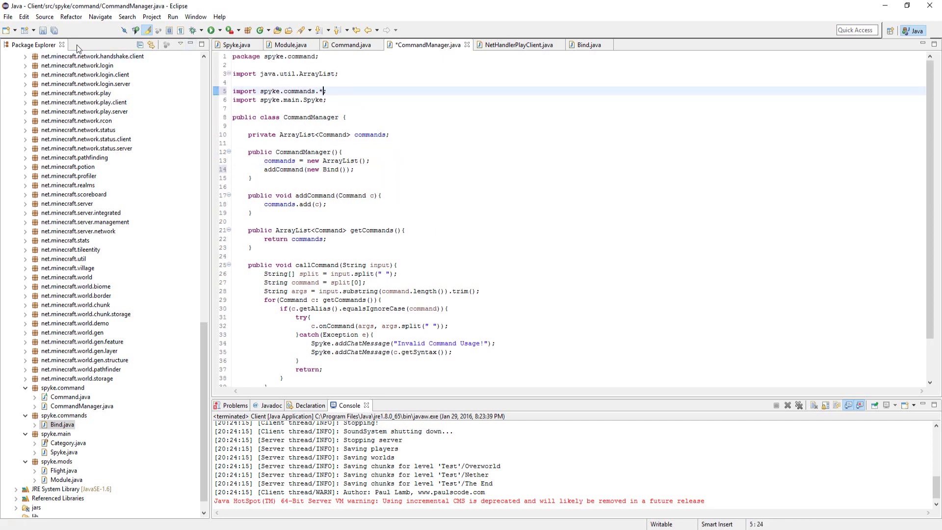
key("ctrl+s")
left_click(211, 30)
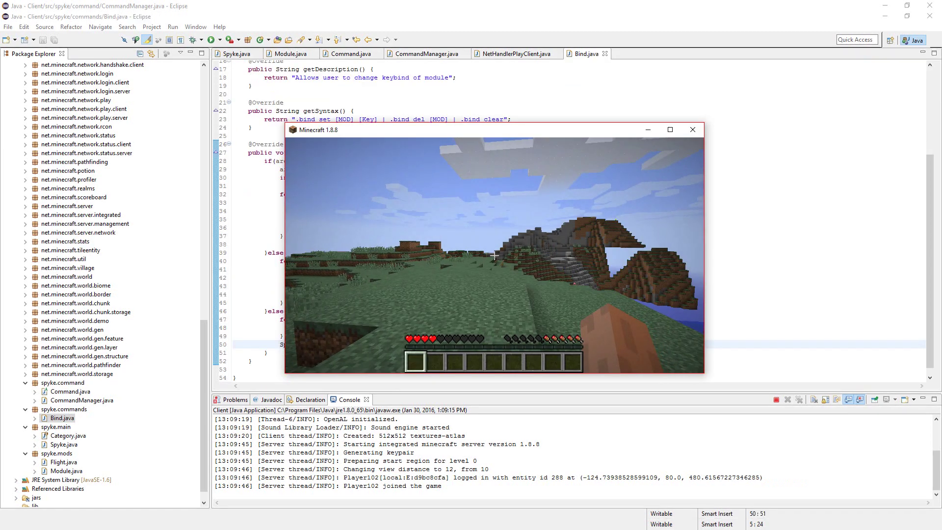
type("t.b")
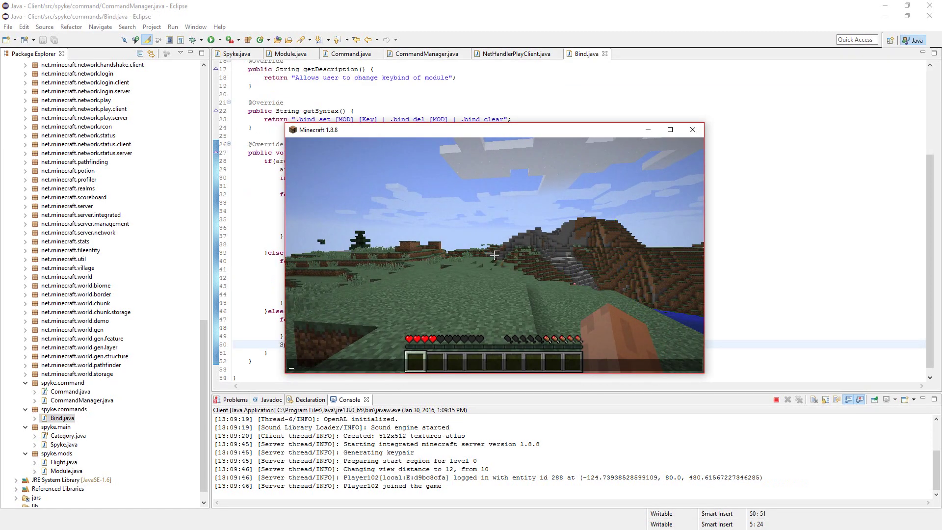
type("ind set fk")
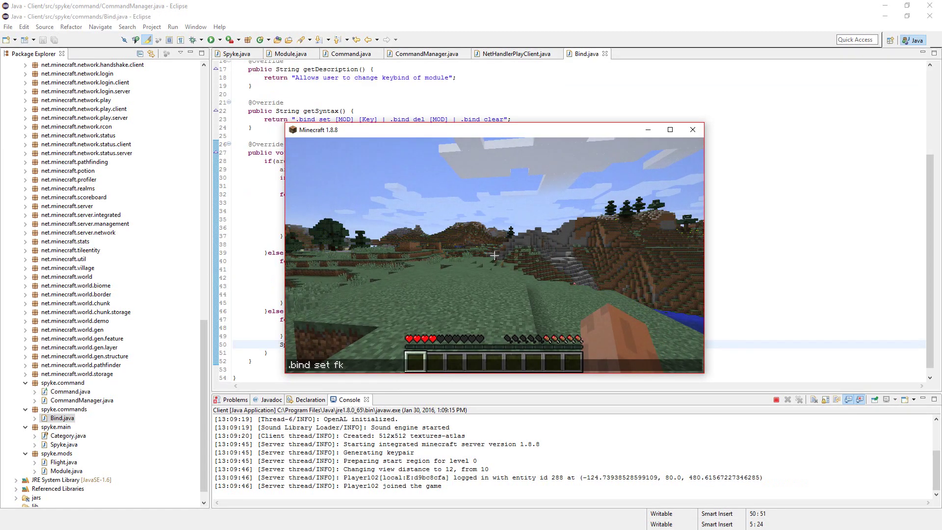
type("igh")
Send .bind set flight r in chat, see "flight has been binded to R", and walk around.
key("BackSpace")
key("BackSpace")
key("BackSpace")
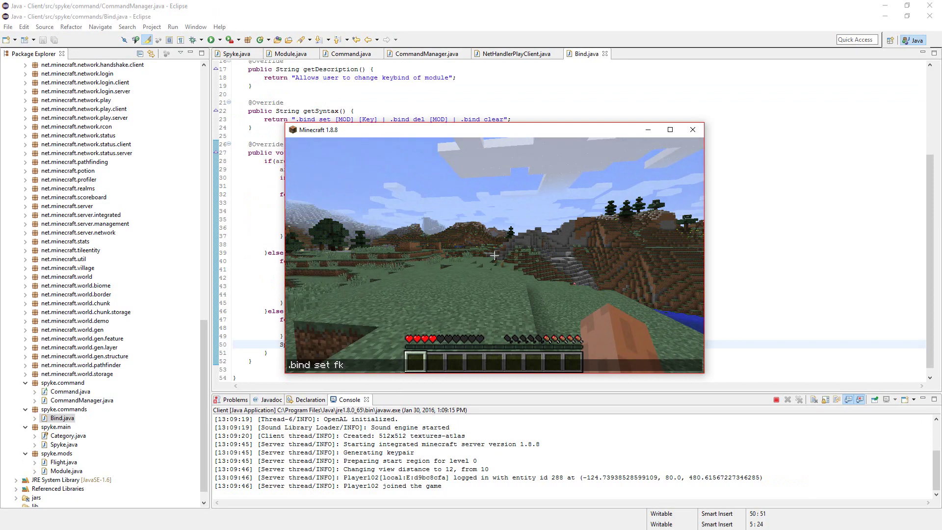
key("BackSpace")
type("light r")
key("Return")
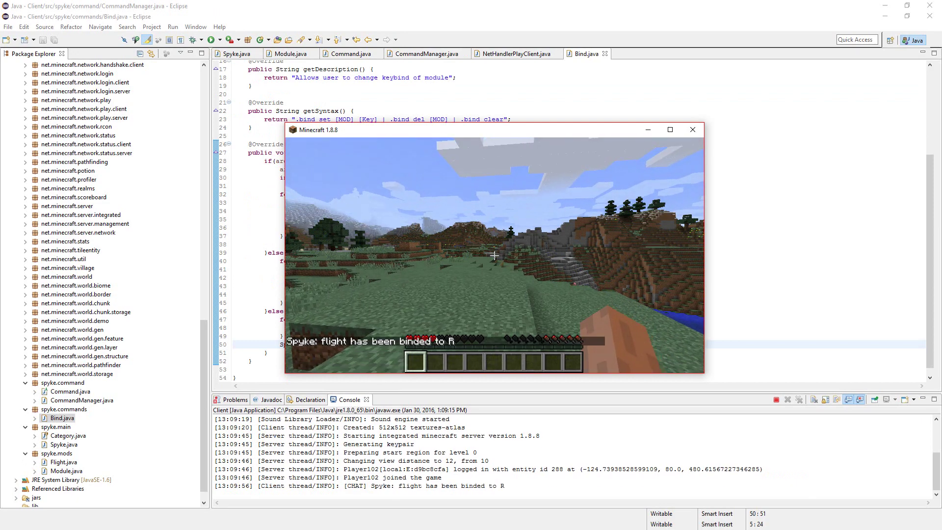
key("w")
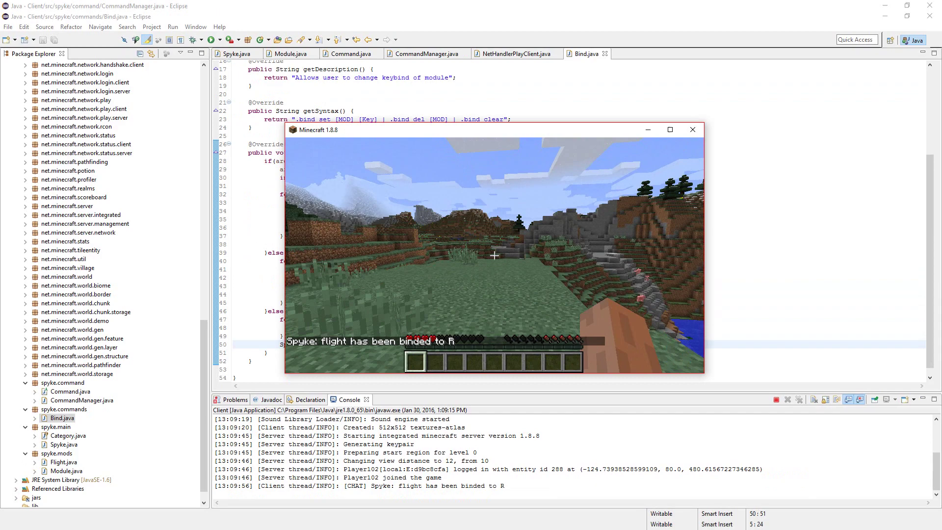
key("w")
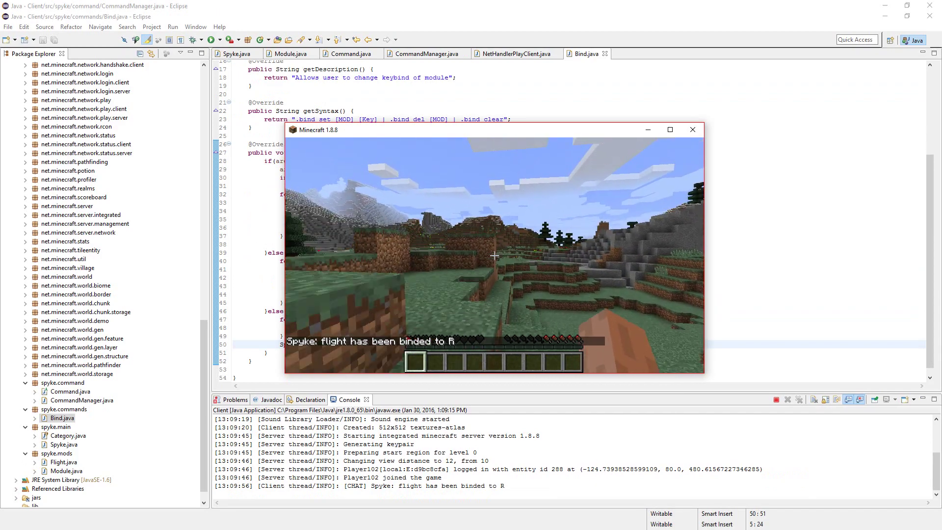
Check the inventory with E, then quit the Minecraft client.
key("e")
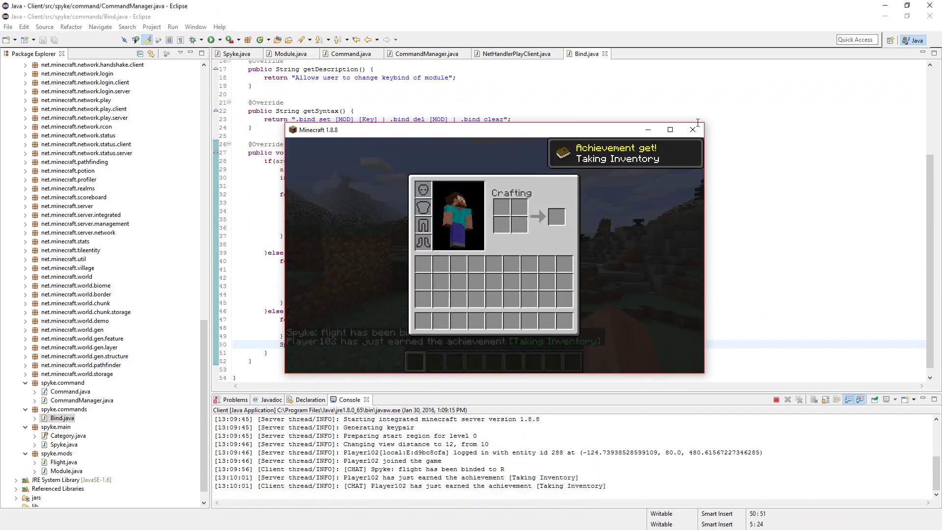
left_click(696, 131)
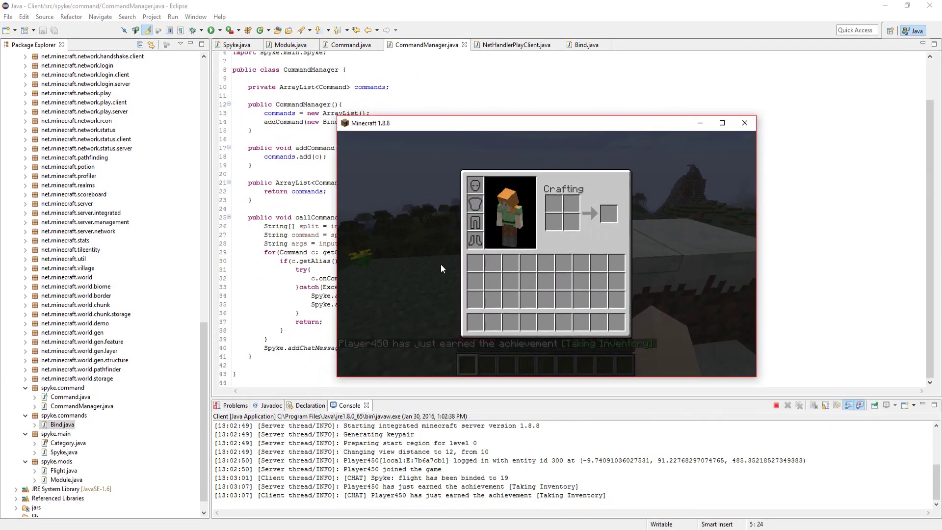
key("e")
key("e")
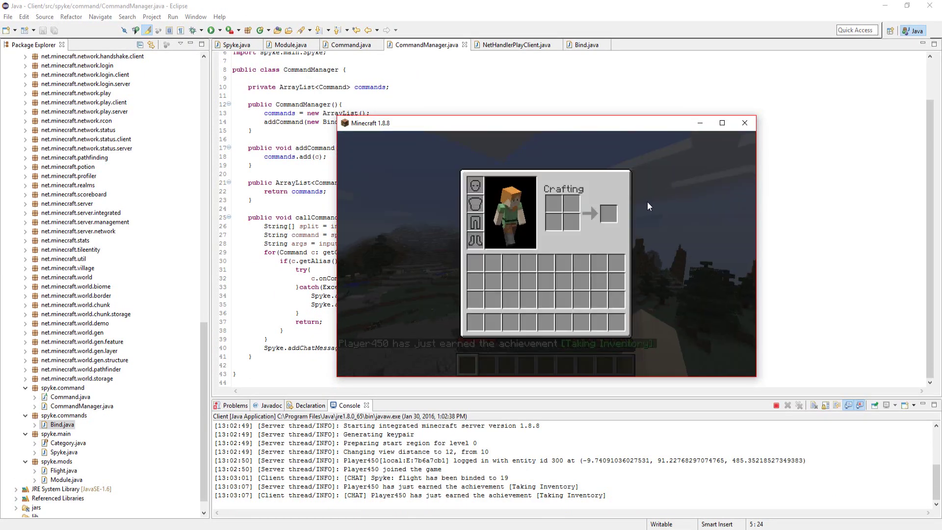
left_click(746, 125)
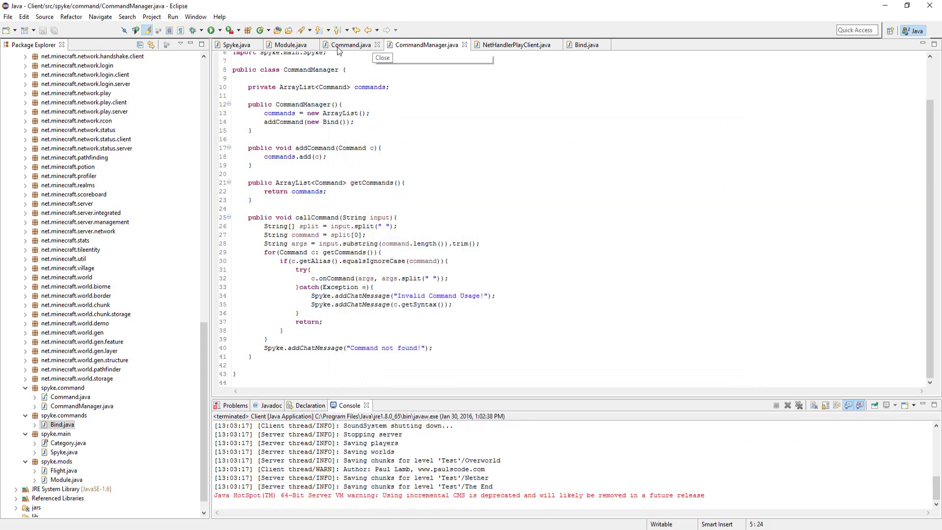
Replace key with args[2] at the end of the set branch's chat message.
left_click(578, 48)
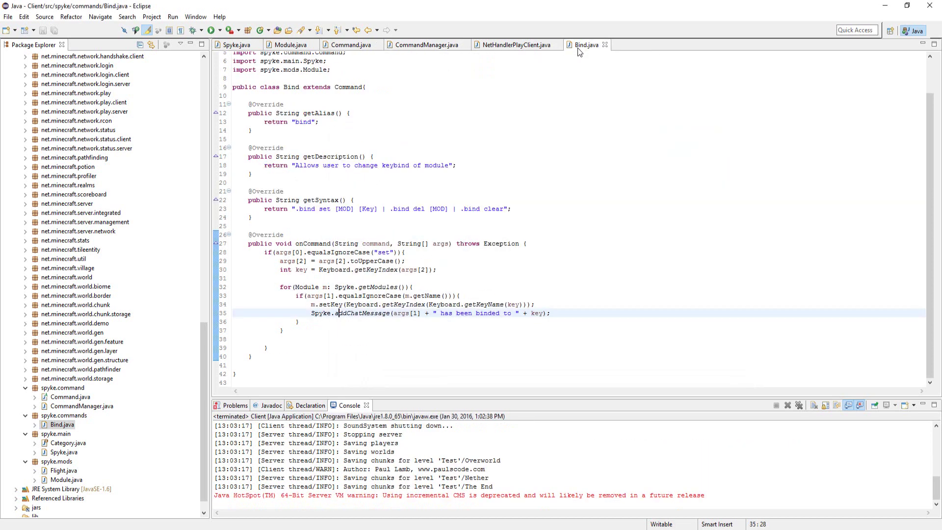
double_click(538, 313)
type("argss[2")
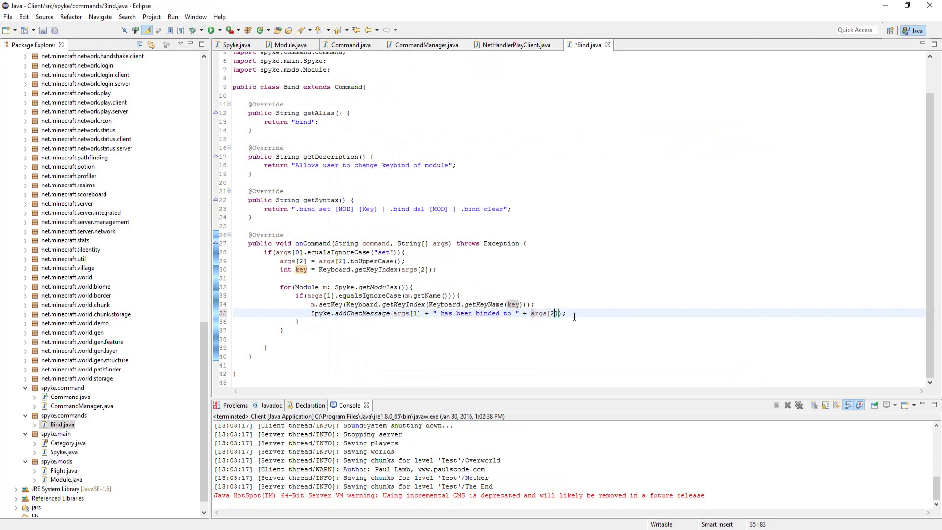
key("Down")
key("Down")
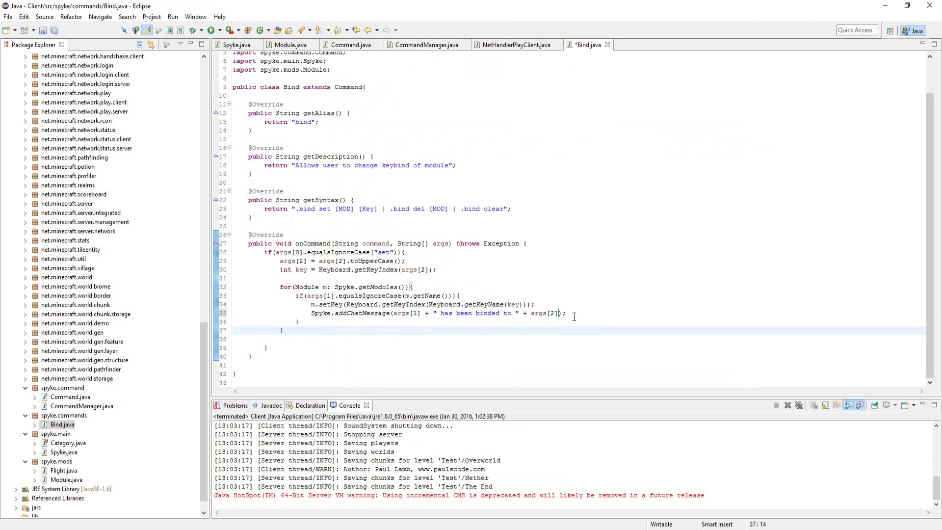
Add an else if(args[0].equalsIgnoreCase("del")) branch with an empty body.
key("Down")
key("Down")
type("else")
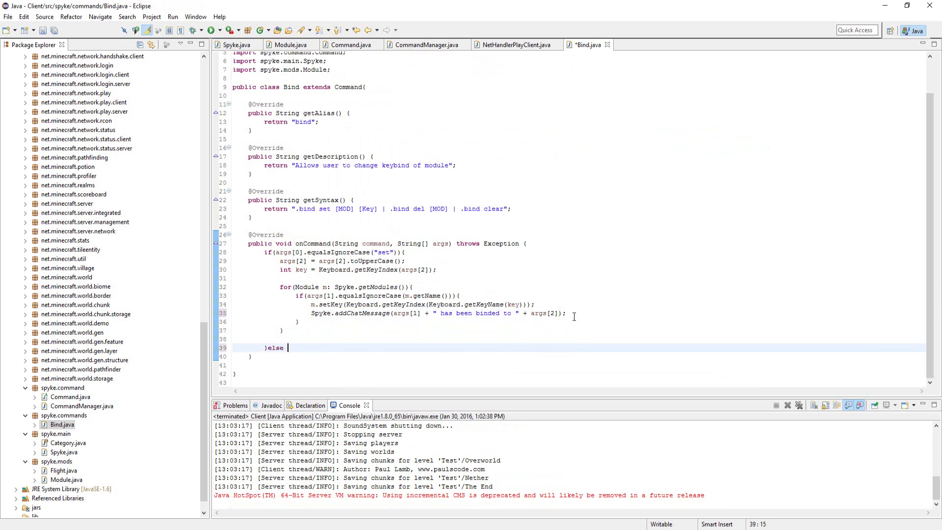
type(" if")
type("(args[0]")
type(".eq")
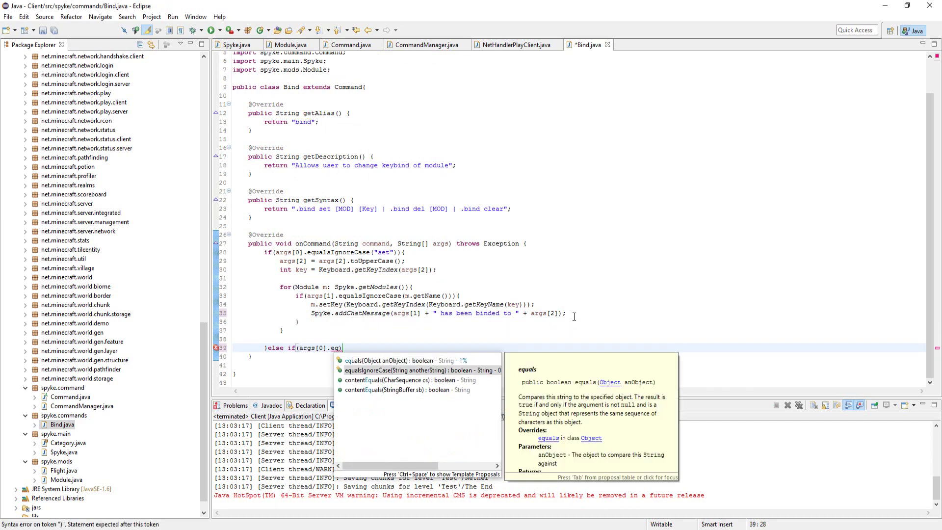
key("Return")
type("\"d")
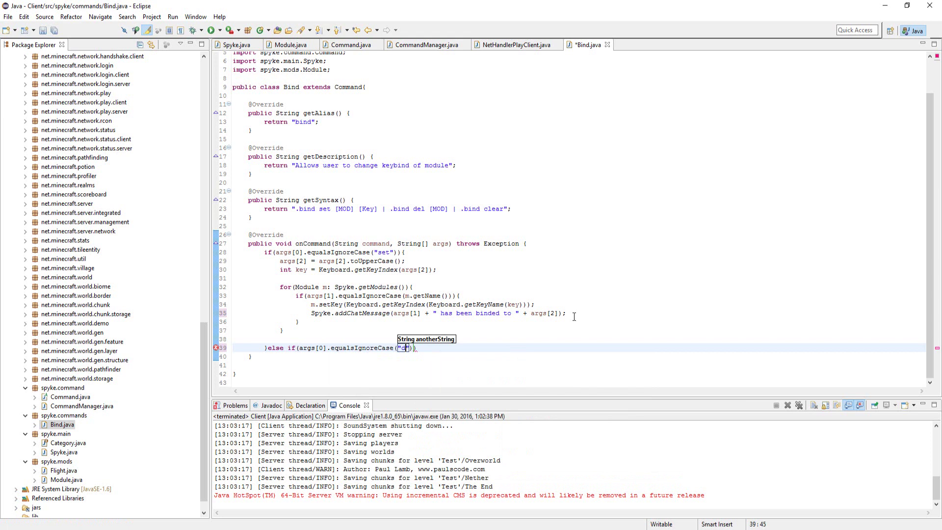
type("el")
key("Return")
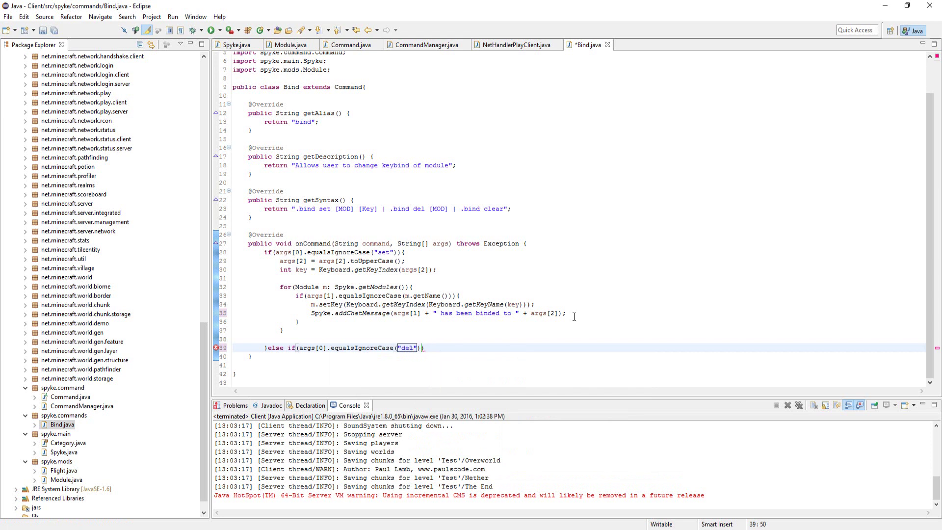
type("{")
key("Return")
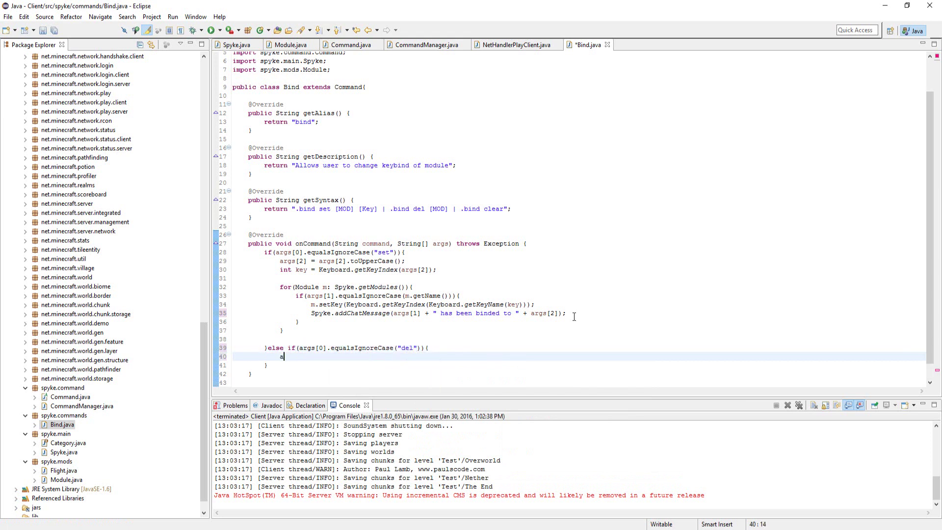
type("rgs")
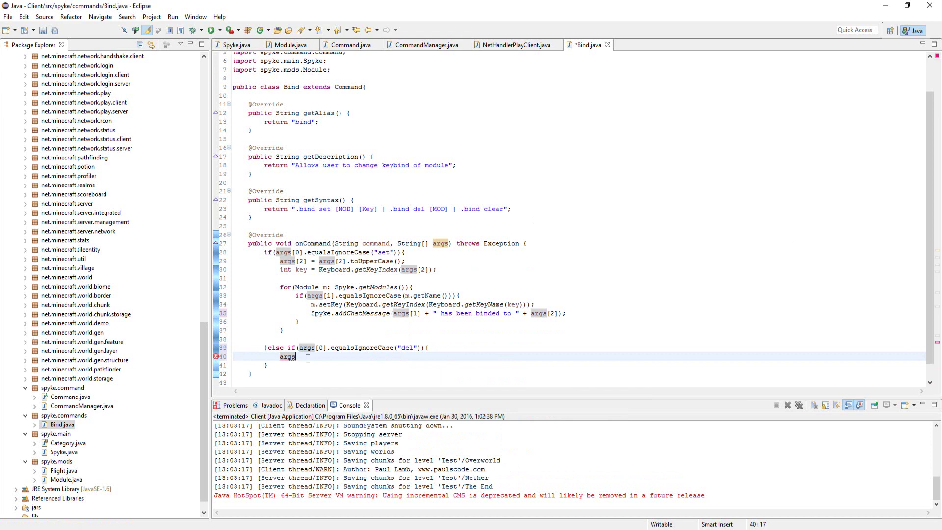
key("BackSpace")
key("BackSpace")
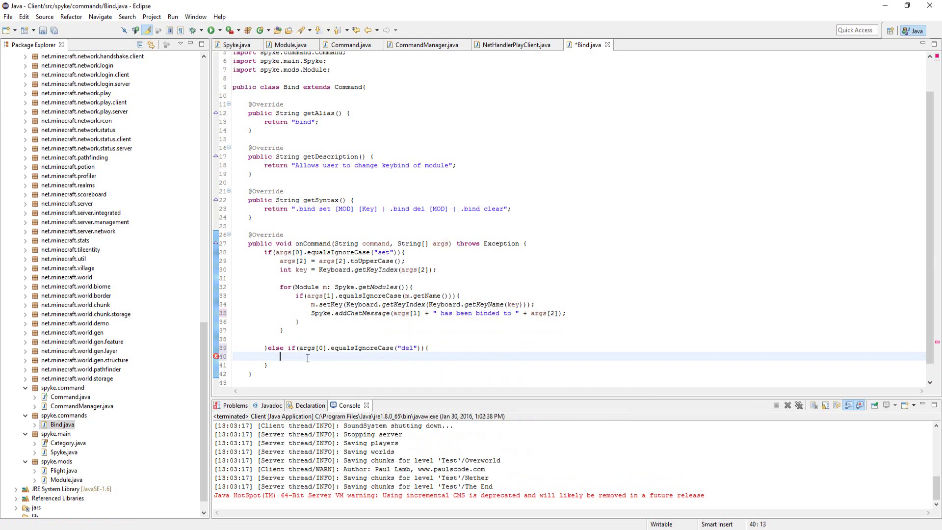
type("for(Modu")
type("le m: S")
type("pyke.getM")
Loop over Spyke.getModules() checking m.getName().equalsIgnoreCase(args[1]).
key("Return")
type(")")
type("{")
key("Return")
type("if")
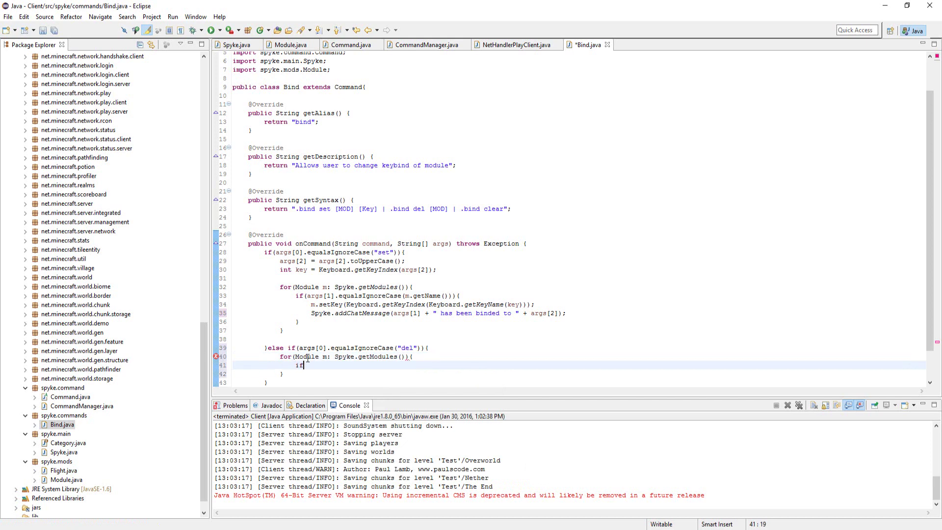
type("(m")
type(".get")
key("Down")
key("Down")
key("Return")
type(".eq")
key("Down")
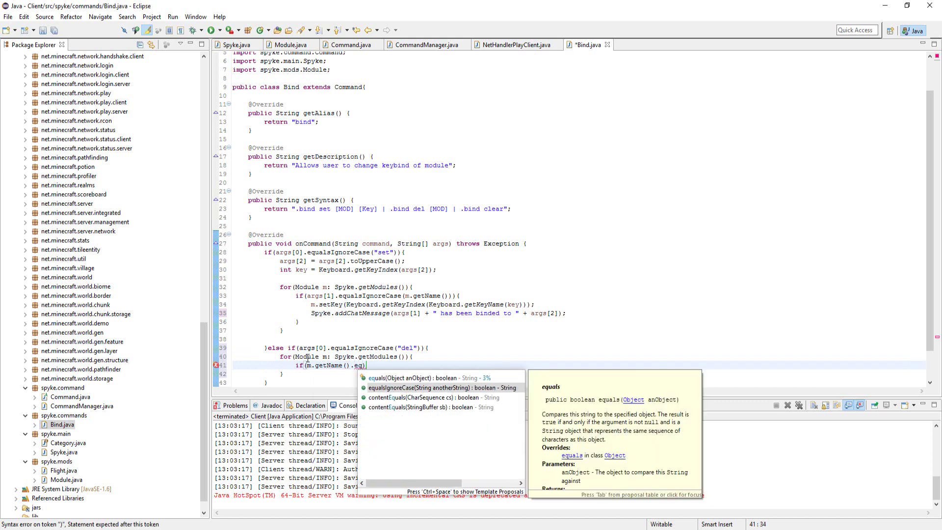
key("Return")
type("args[")
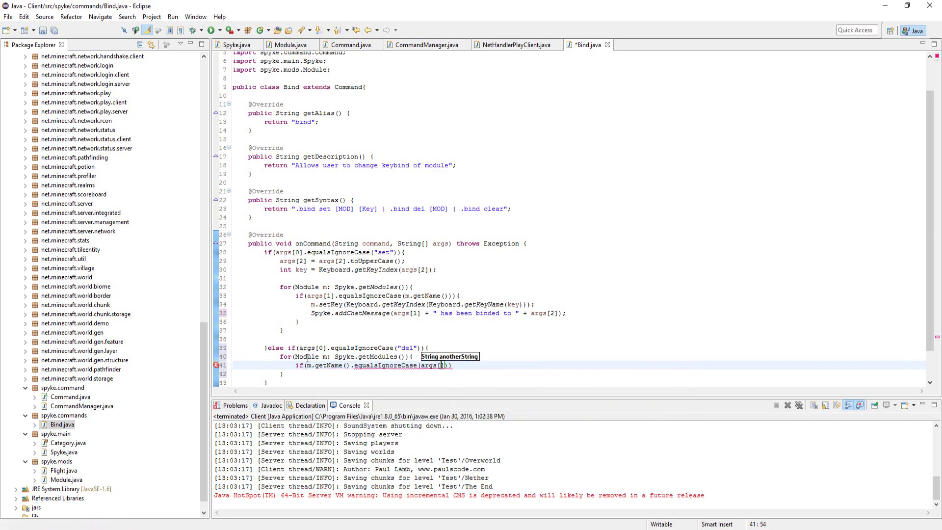
type("1")
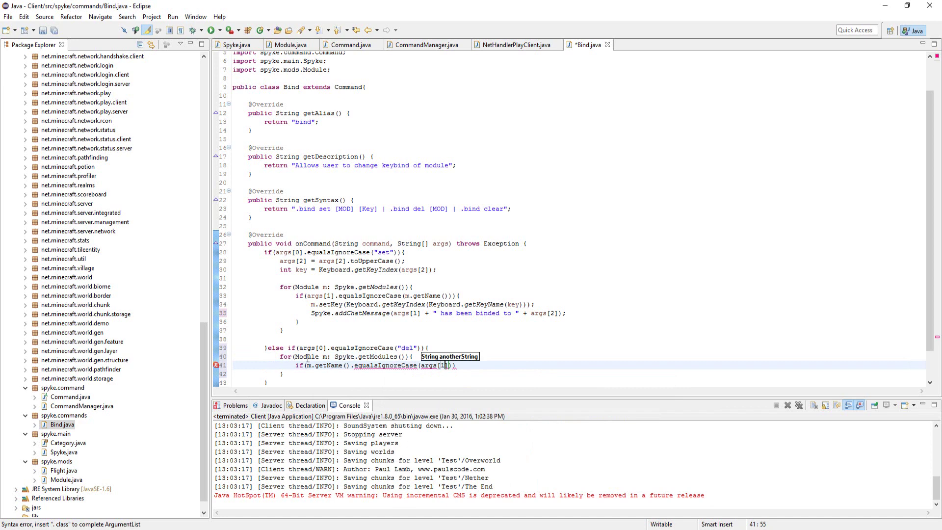
type("]))")
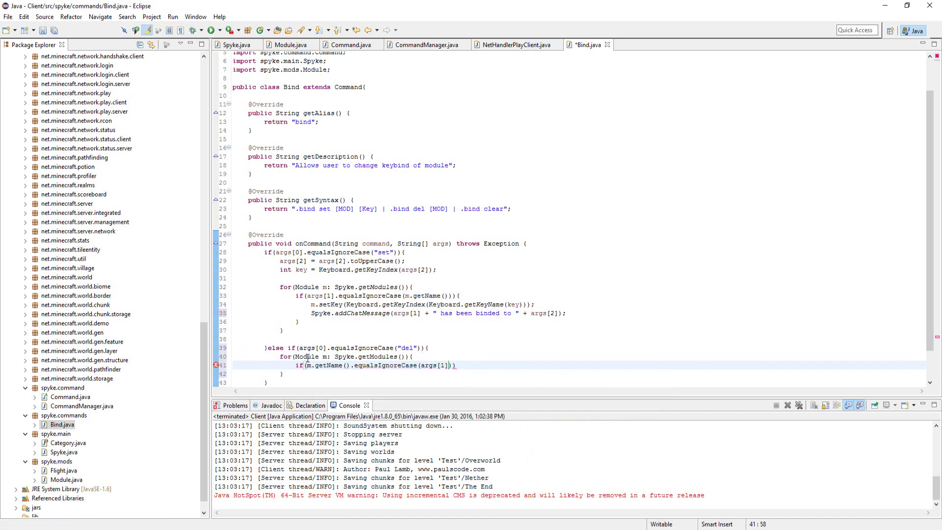
type("{")
key("Return")
type(".")
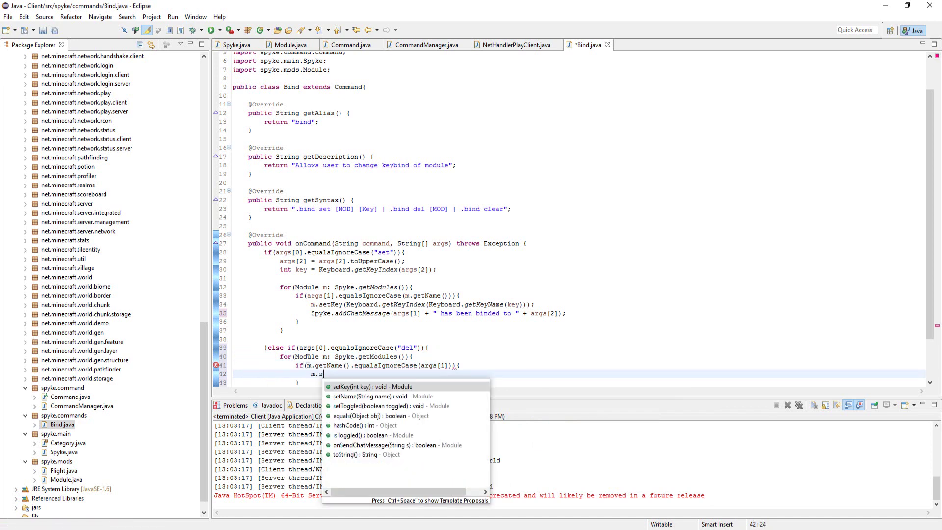
type("set")
Call m.setKey(0) on the match and announce args[1] + " has been unbinded".
key("Return")
key("Down")
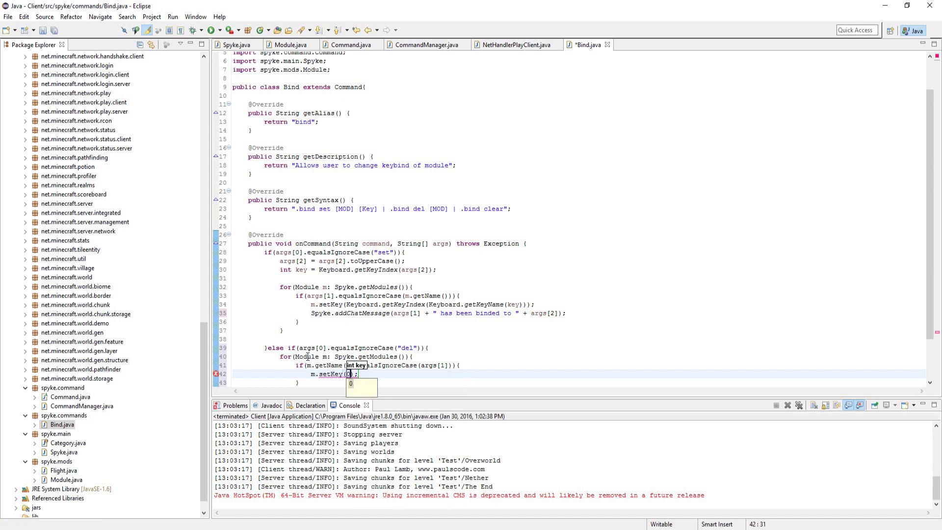
key("Return")
key("Return")
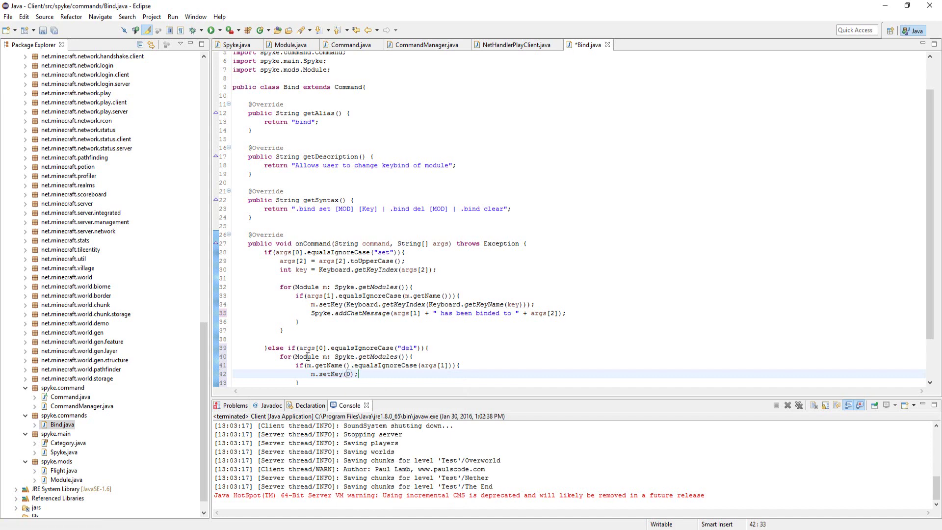
key("Return")
type("Spyke")
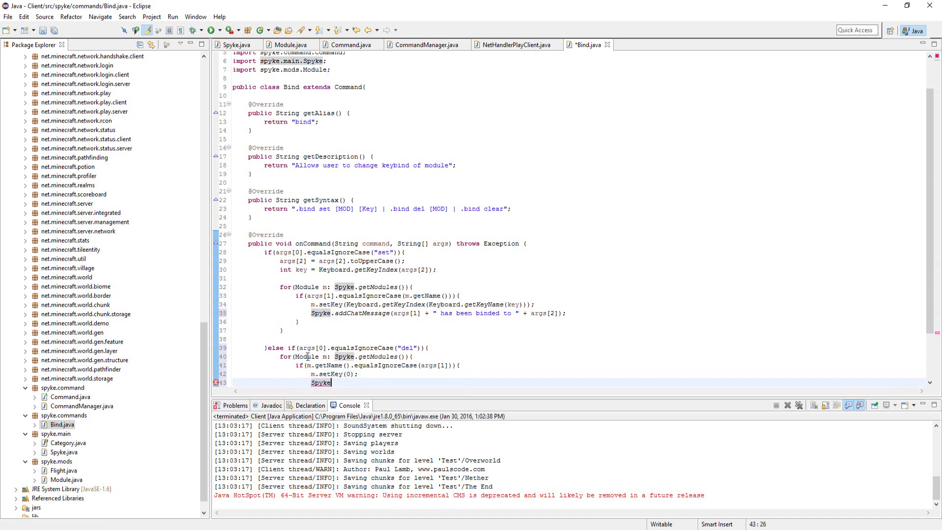
type(".add")
key("Return")
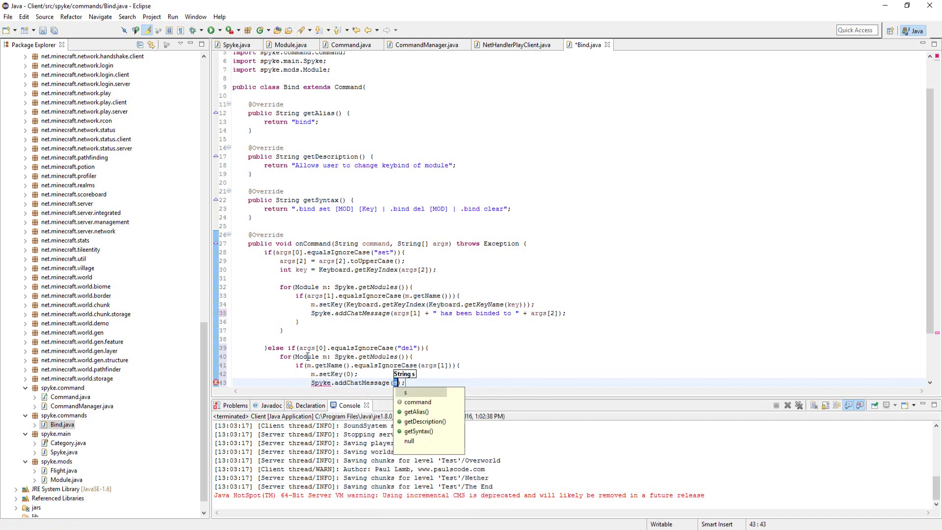
type("args")
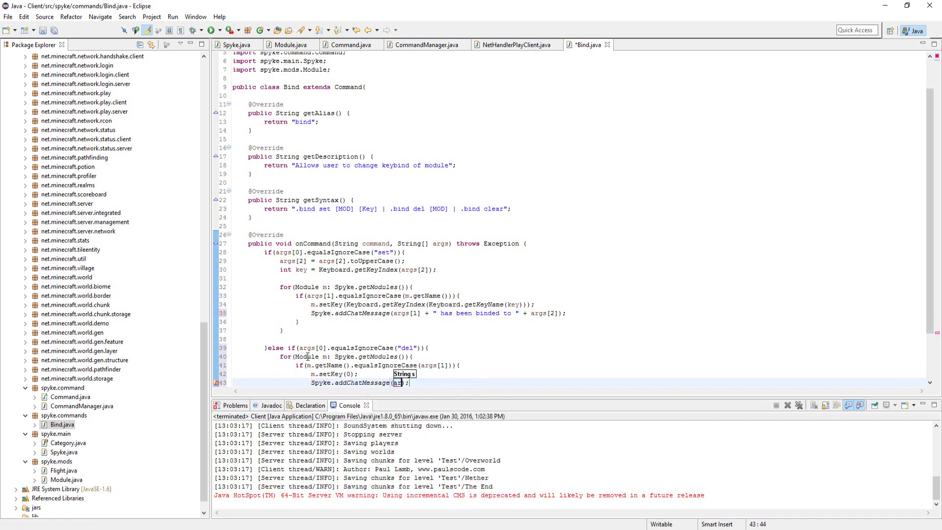
type("[1] + ")
type("\" has ")
type("been un")
type("binded")
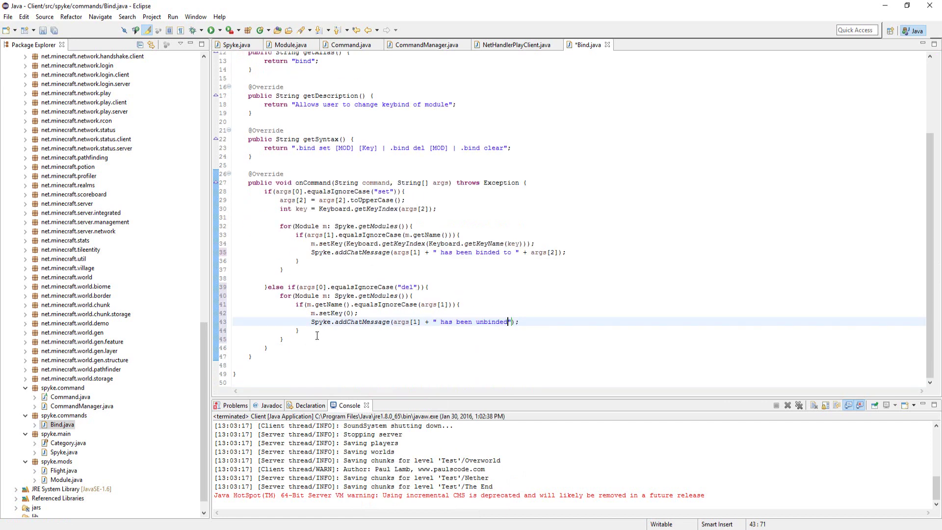
scroll(307, 357, "down", 3)
Add an else if(args[0].equalsIgnoreCase("clear")) branch after the del block.
left_click(278, 347)
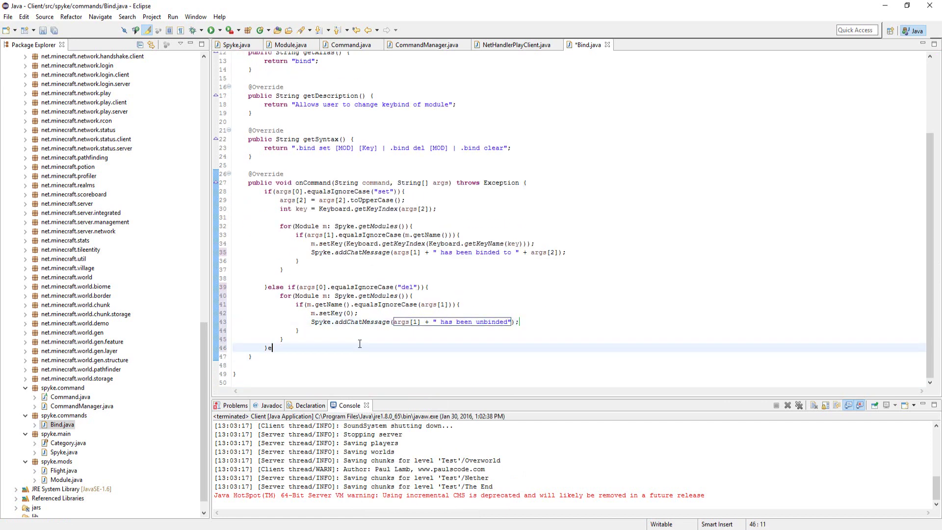
type("else if")
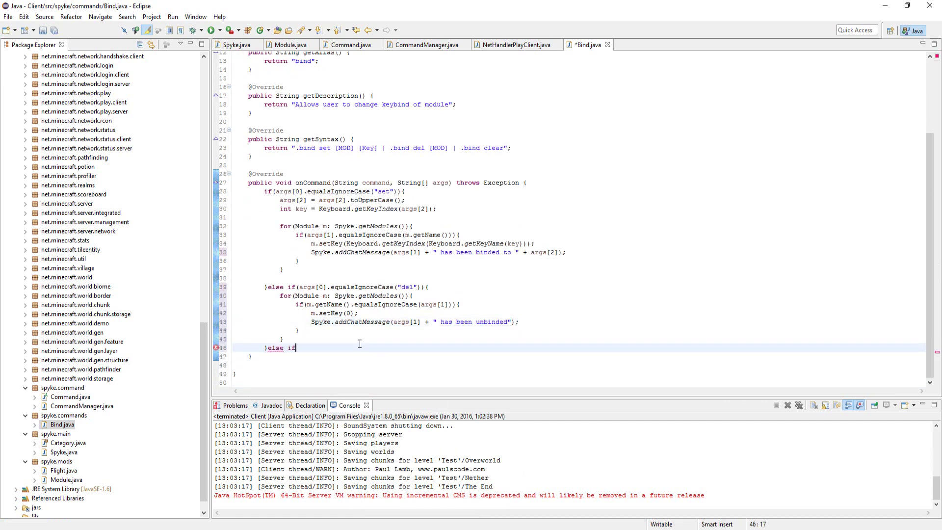
type("(")
type("args[0")
type("].eq")
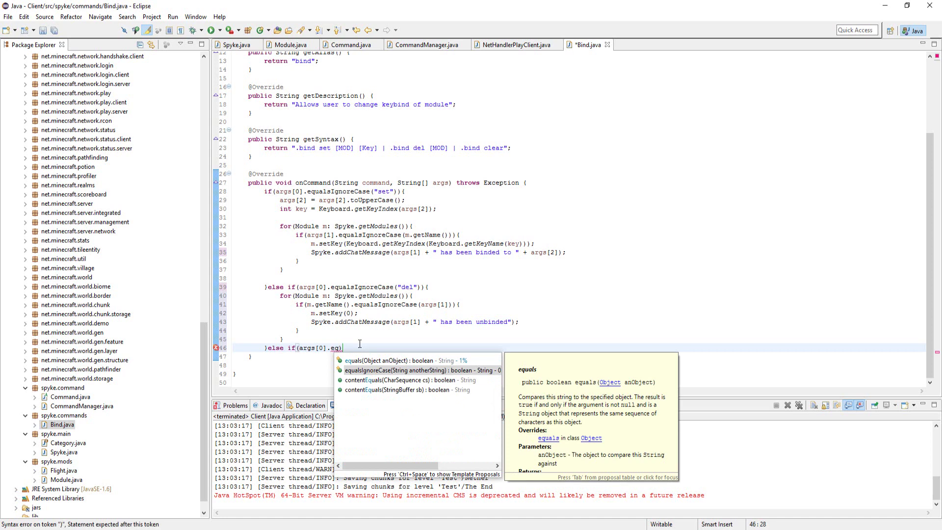
key("Down")
key("Return")
type("\"")
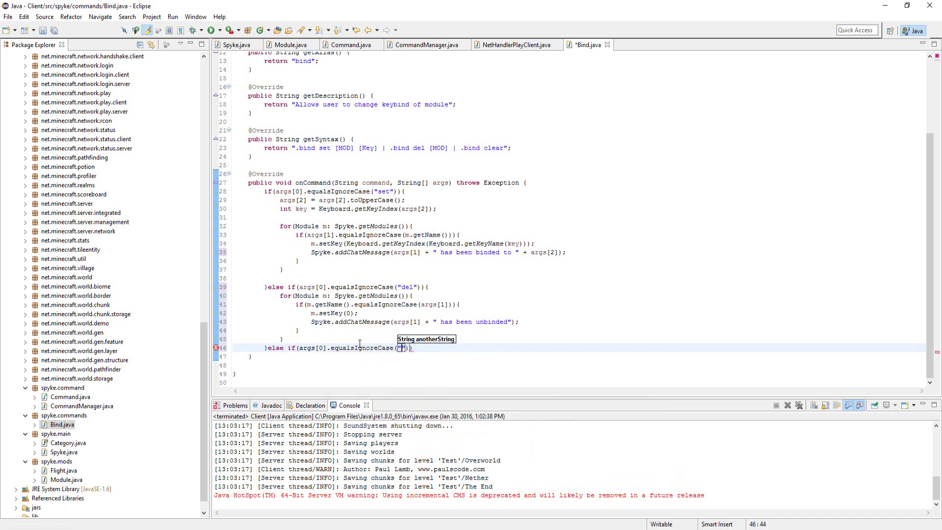
type("clear\"))")
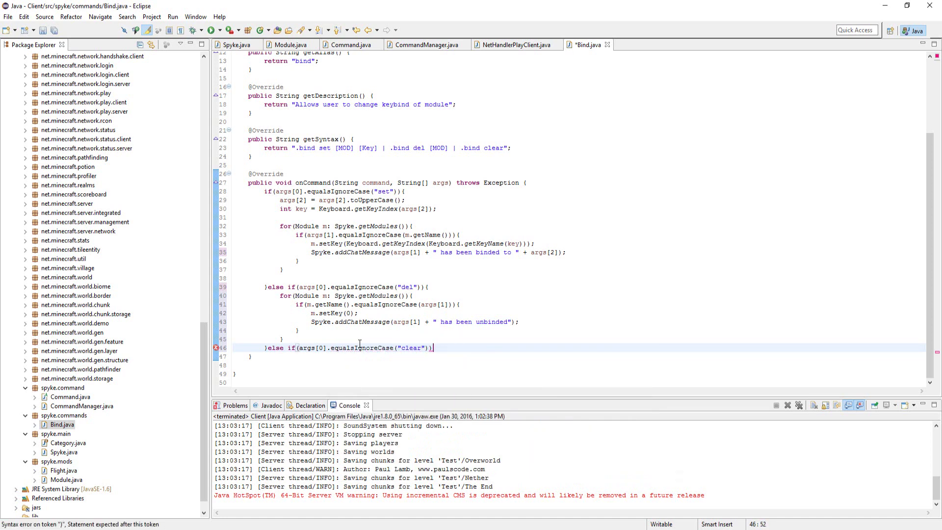
type("{")
key("Return")
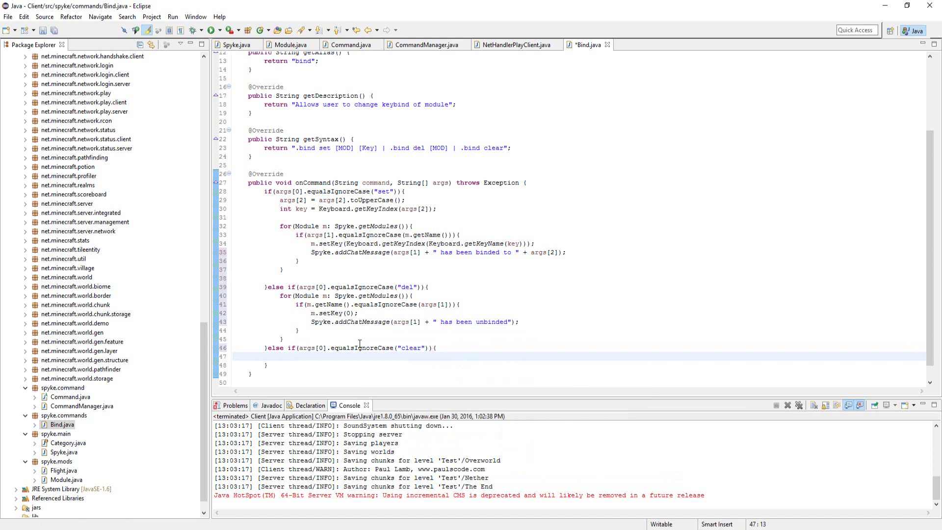
type("fo")
type("(")
Loop over Spyke.getModules() calling m.setKey(0) on every module.
key("BackSpace")
type("(Modul")
type("e m: Spyke")
type(".getModules())")
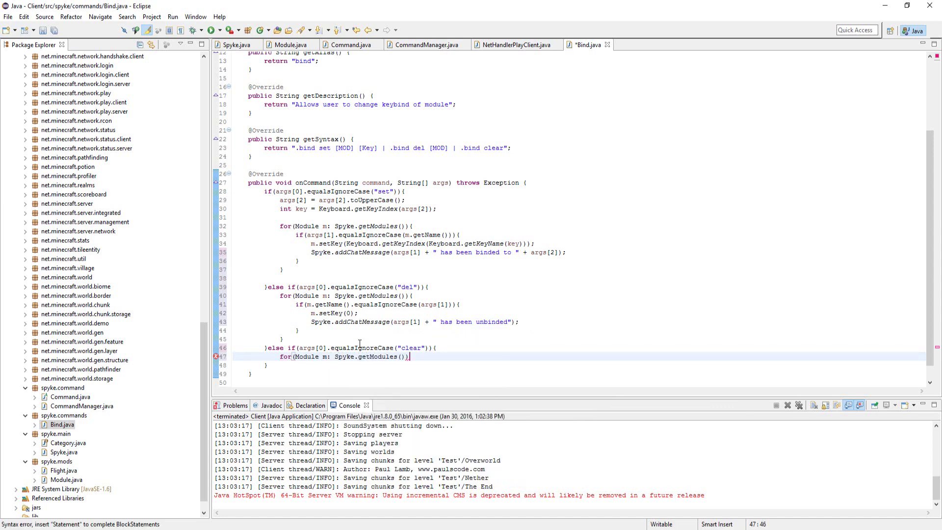
type("{")
key("Return")
type("m.se")
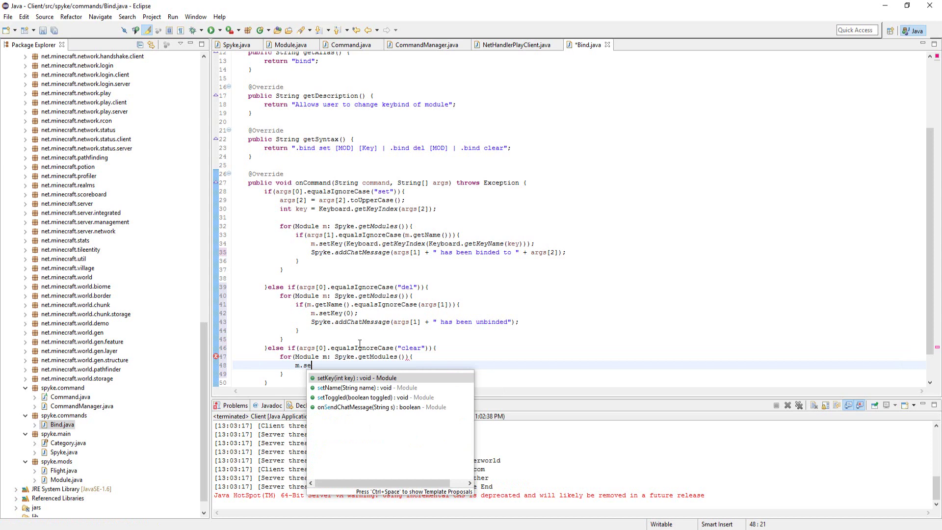
type("t")
key("Return")
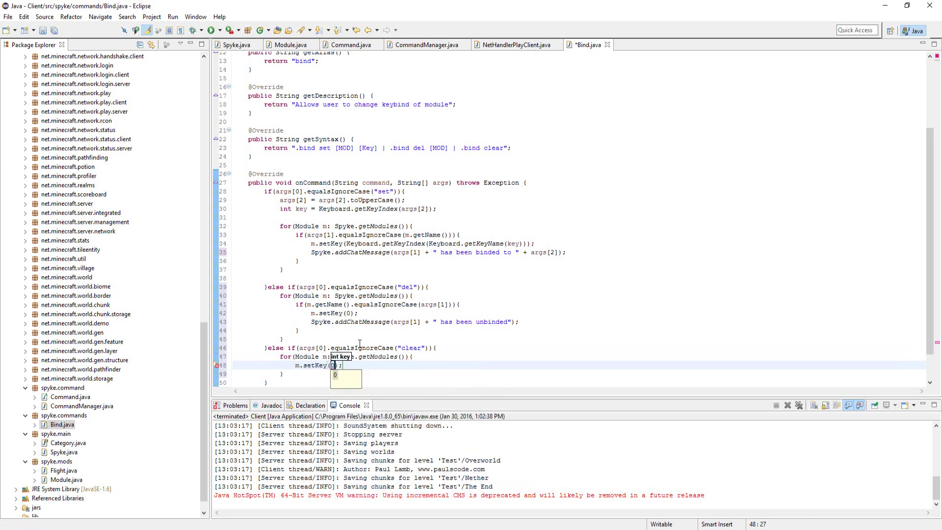
scroll(312, 294, "down", 2)
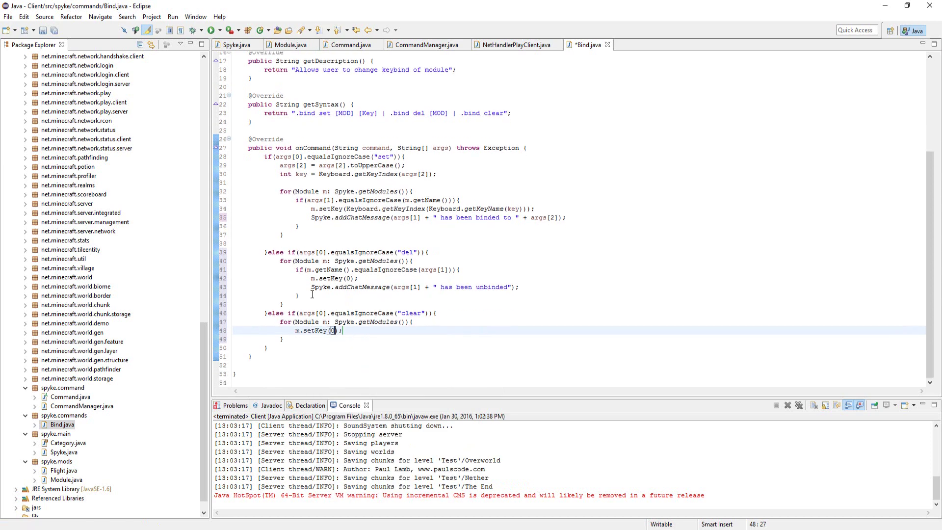
After the loop, send the chat message "All keys cleared".
left_click(322, 339)
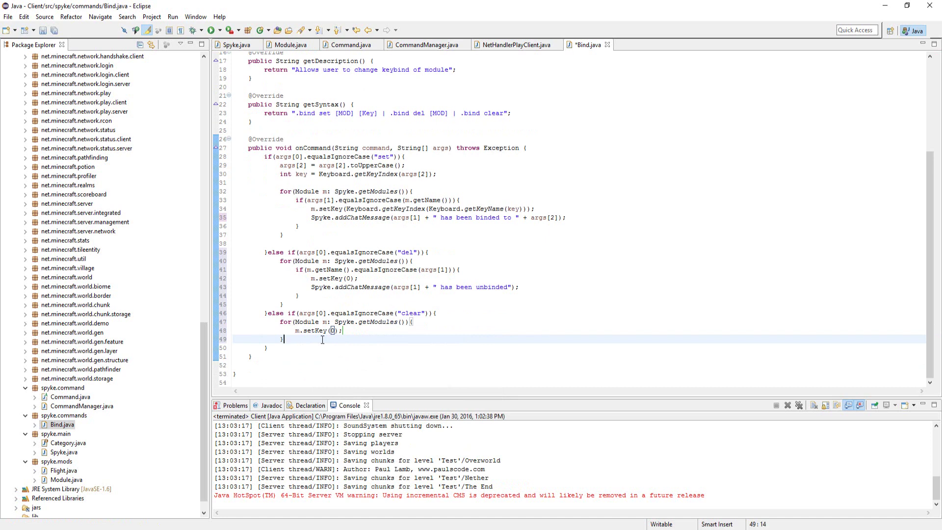
key("Return")
type("Spyke.")
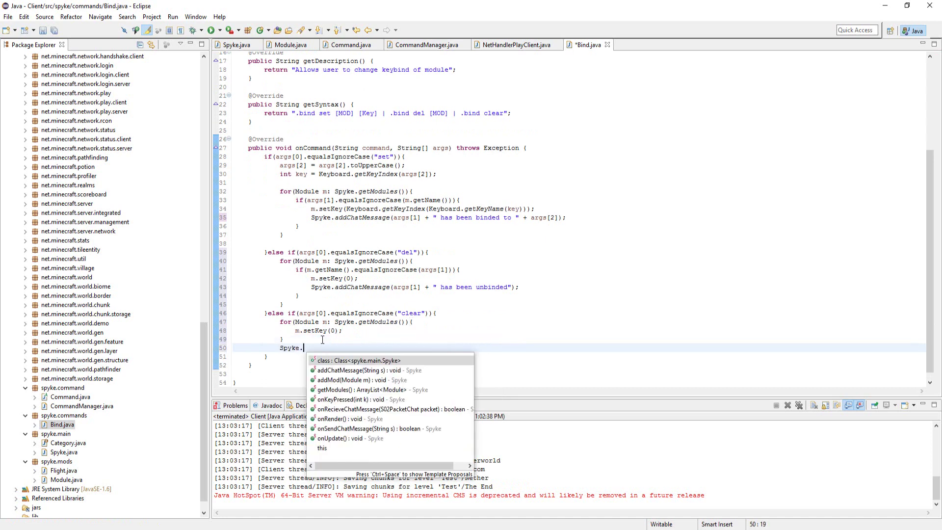
type("add")
key("Return")
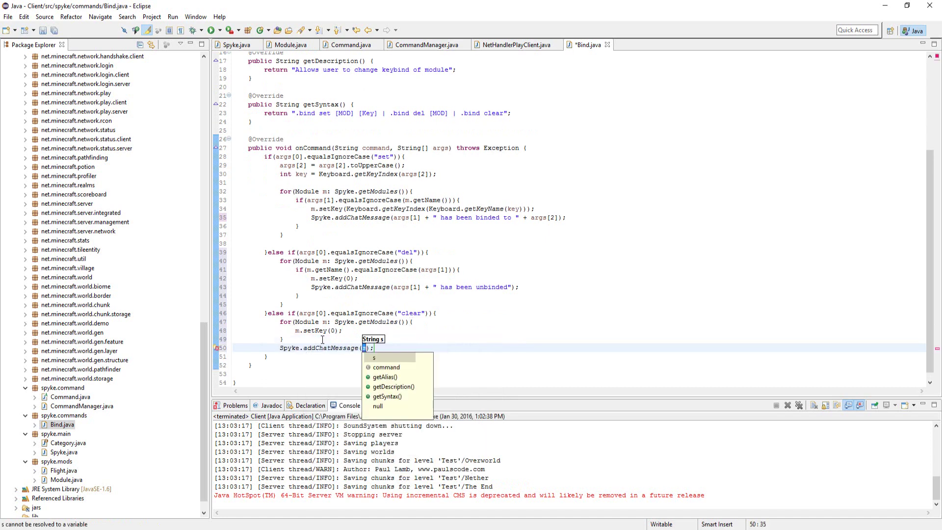
type("\"")
type("All ")
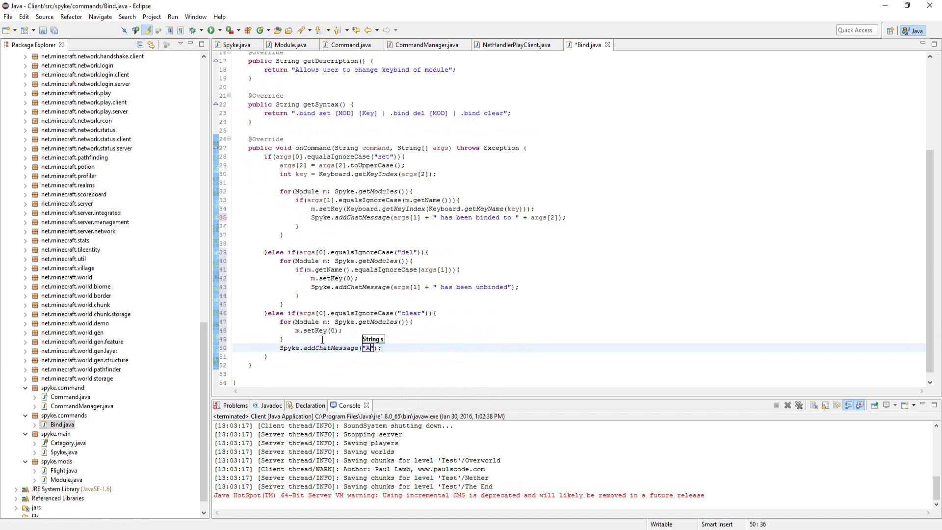
type("keys cle")
type("ared")
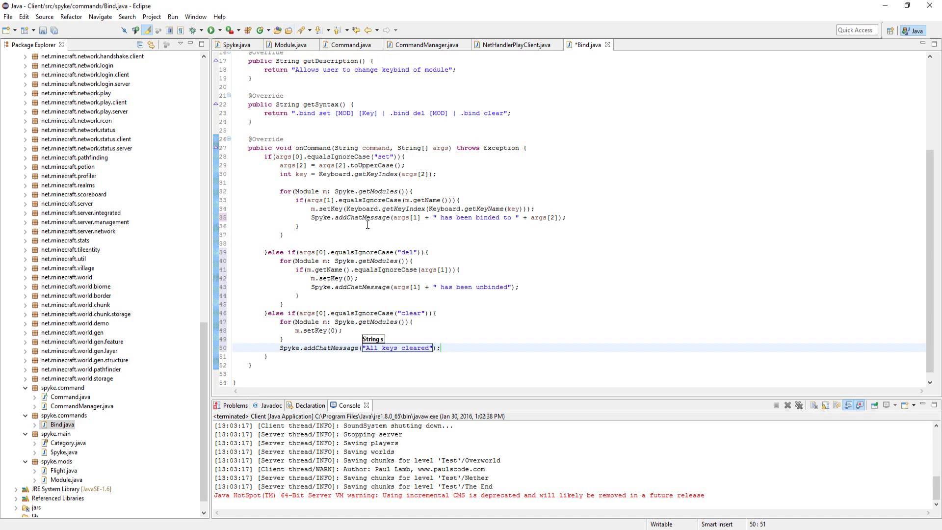
Save Bind.java and launch the client with Run Client.
left_click(55, 31)
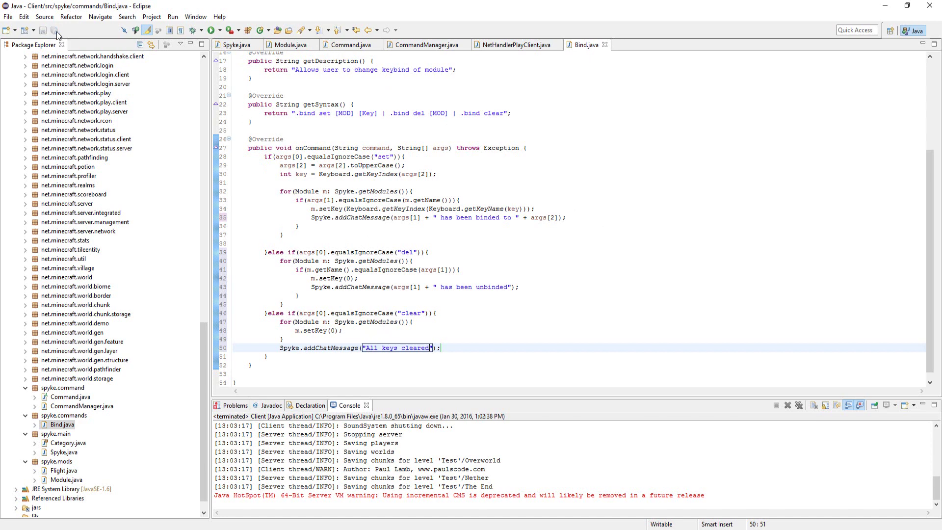
left_click(212, 31)
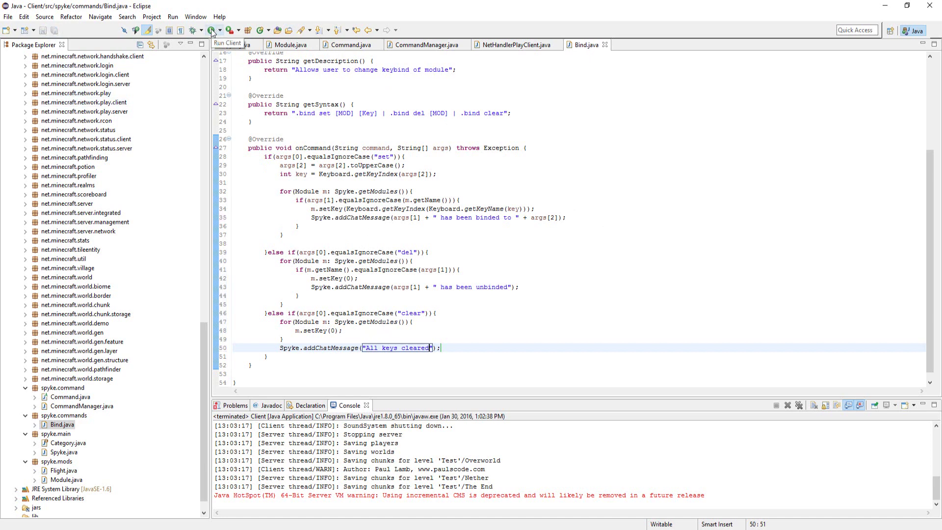